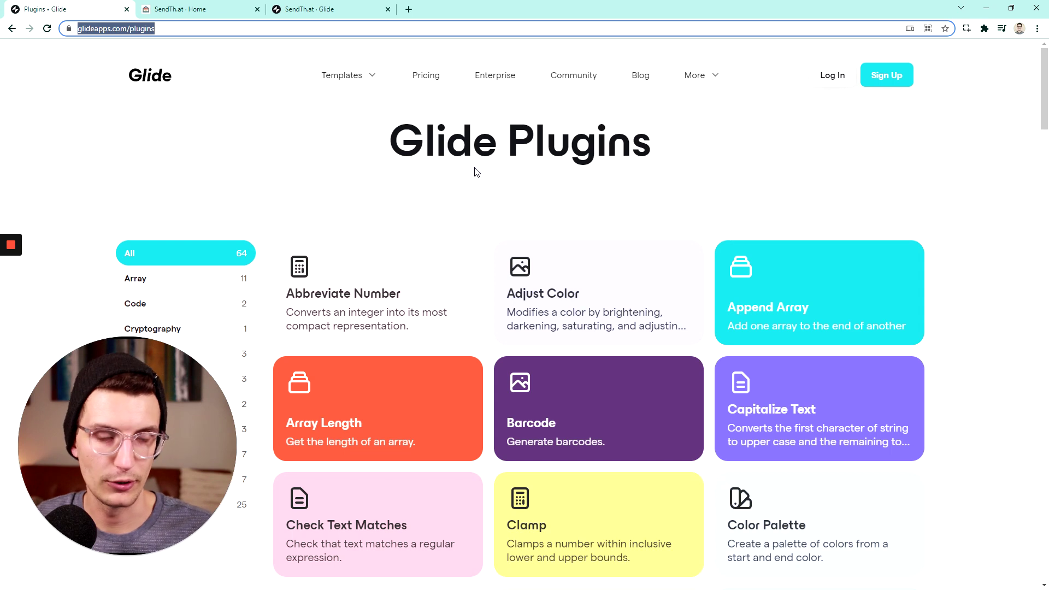
- Switch from the Glide Plugins page to the 'SendTh.at · Home' browser tab
left_click(176, 11)
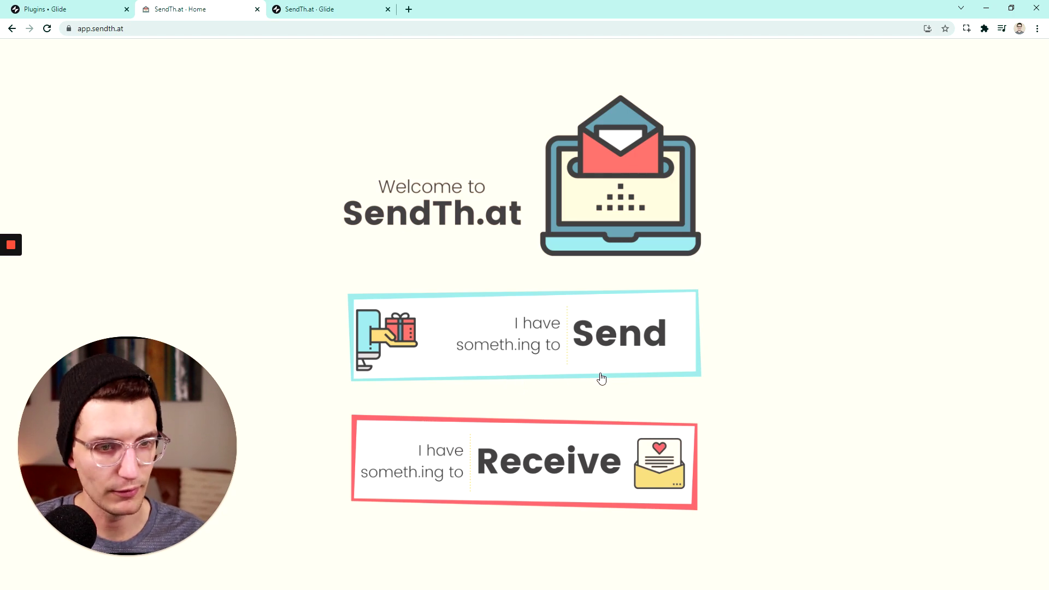
- Send the image Untitled design (7).png through SendTh.at and submit it to get a code
left_click(560, 341)
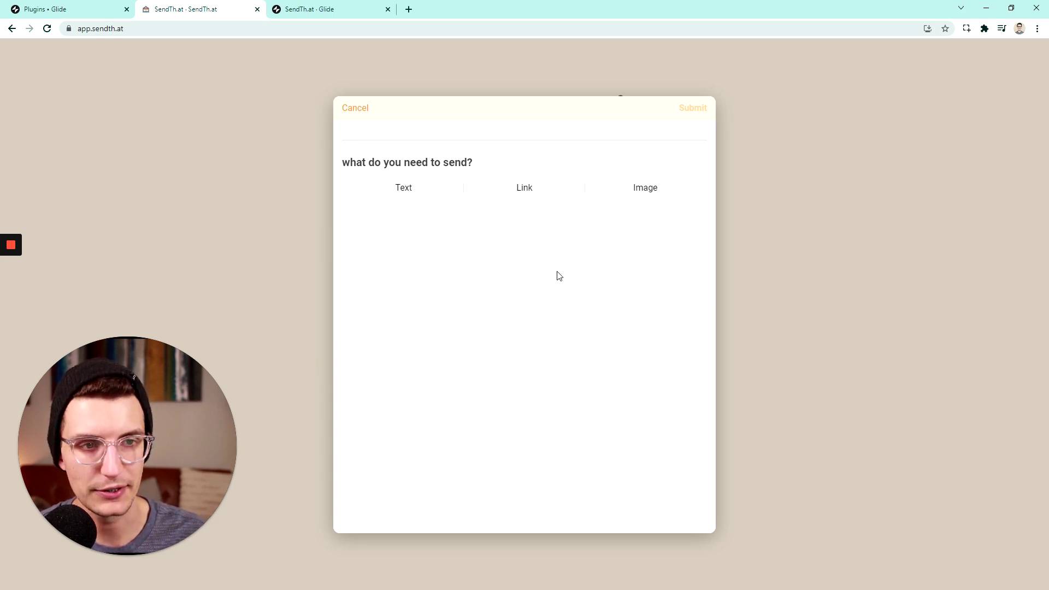
left_click(659, 192)
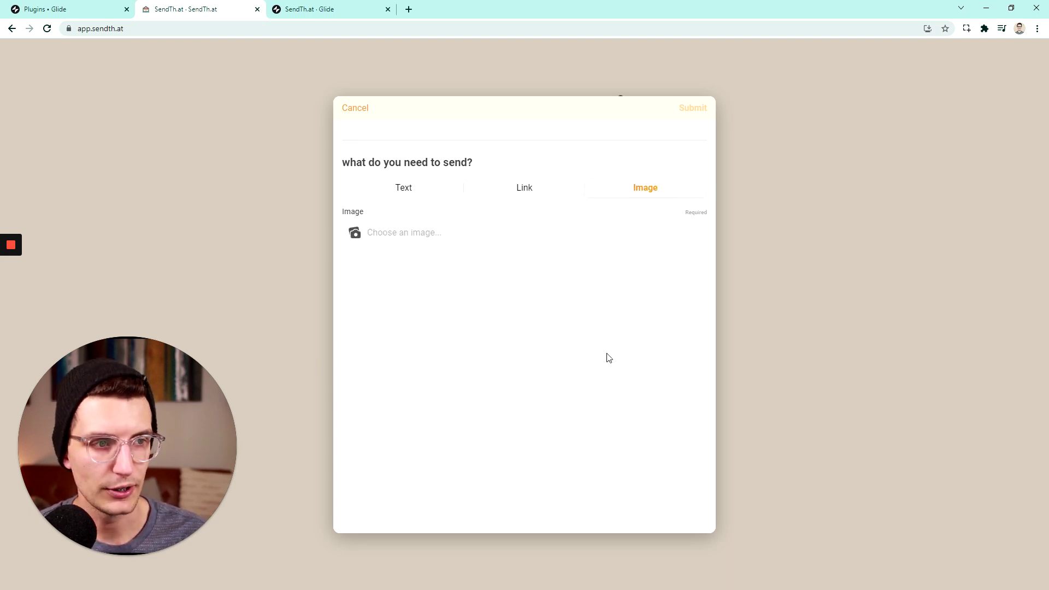
left_click(478, 233)
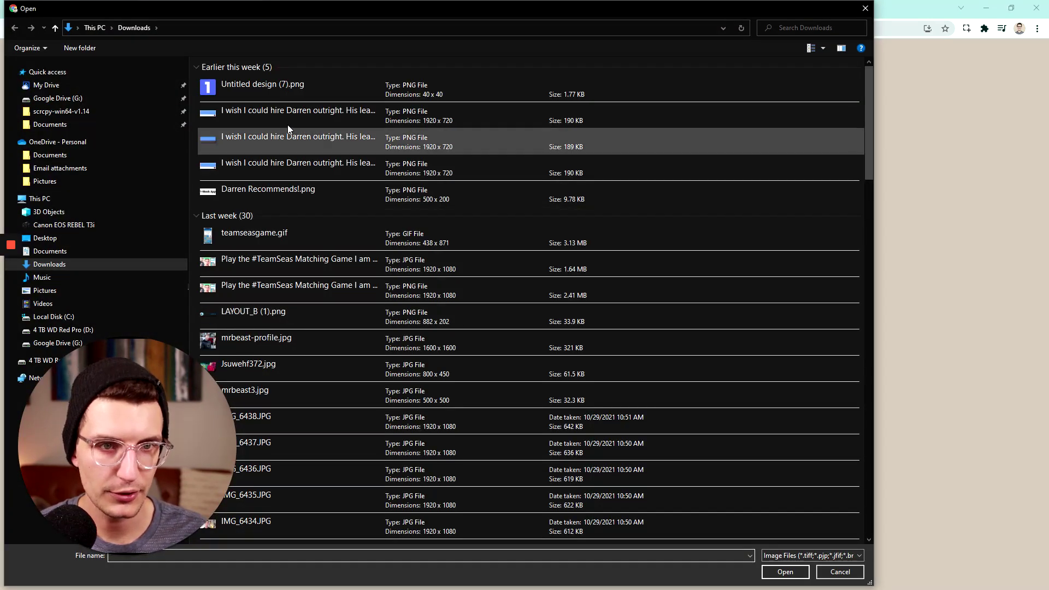
left_click(294, 82)
left_click(785, 572)
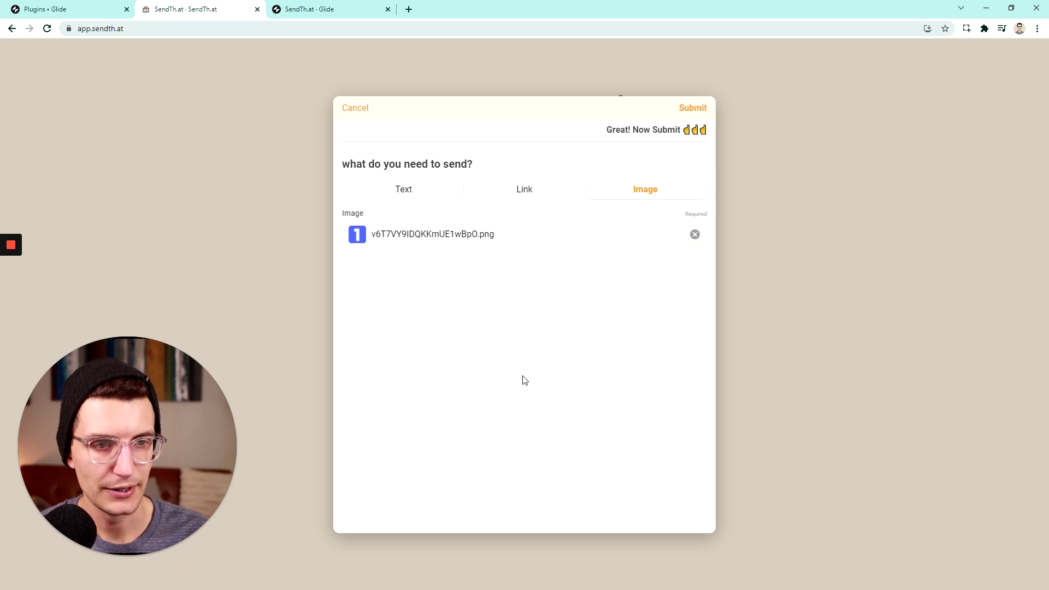
left_click(687, 113)
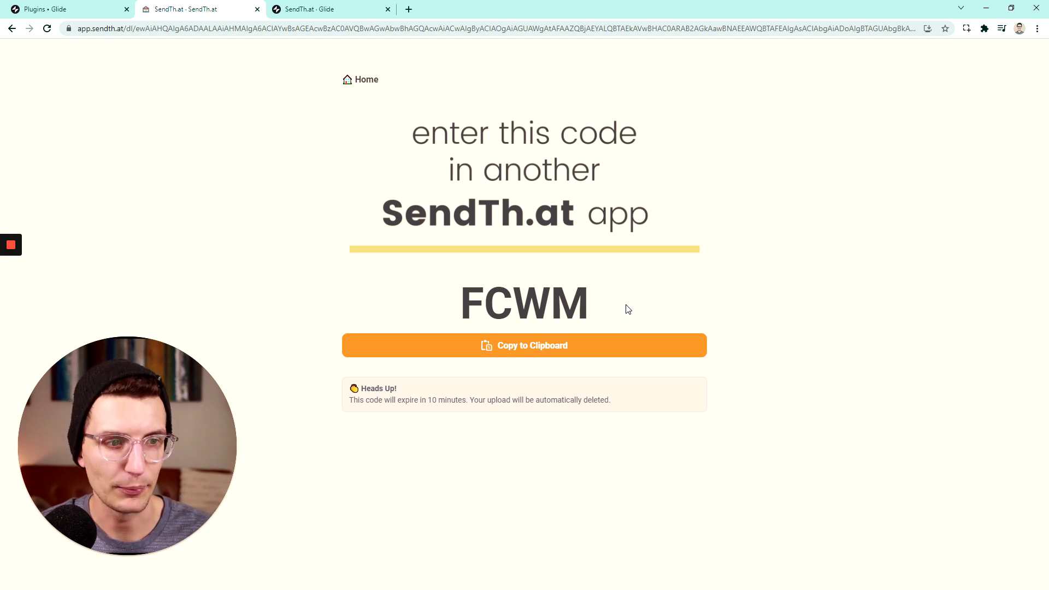
- Copy code FCWM, open sendth.at/FCWM in a new tab, then return to the Glide editor tab
left_click(536, 346)
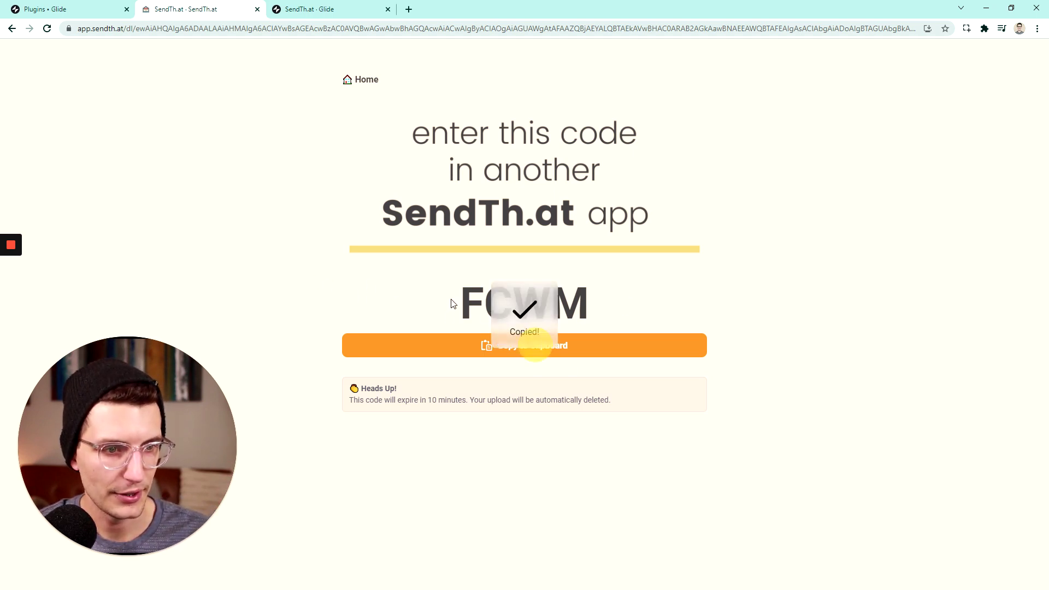
left_click(409, 9)
type("sent")
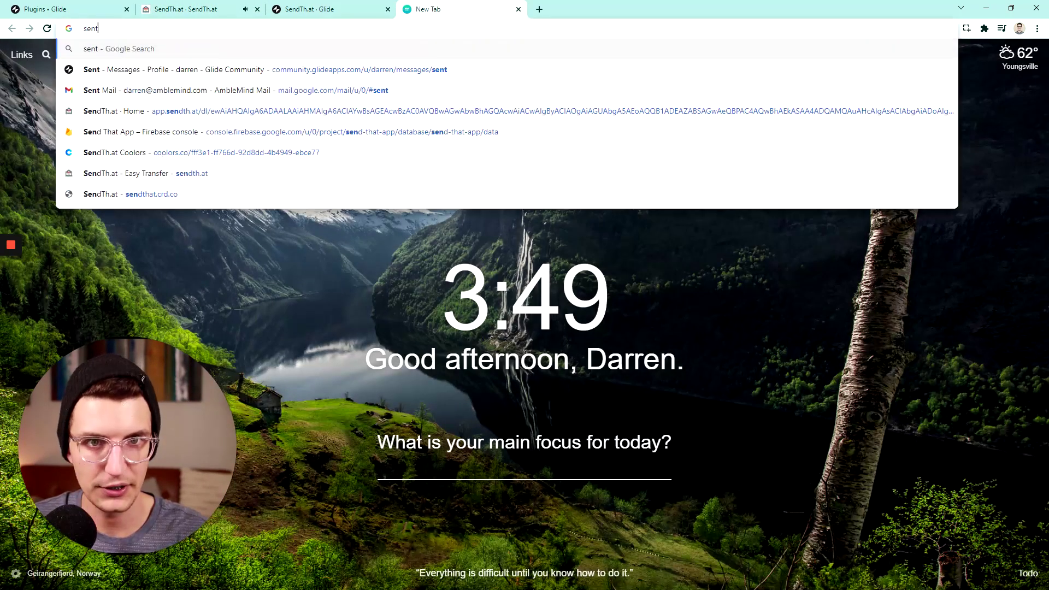
key("BackSpace")
type("dth")
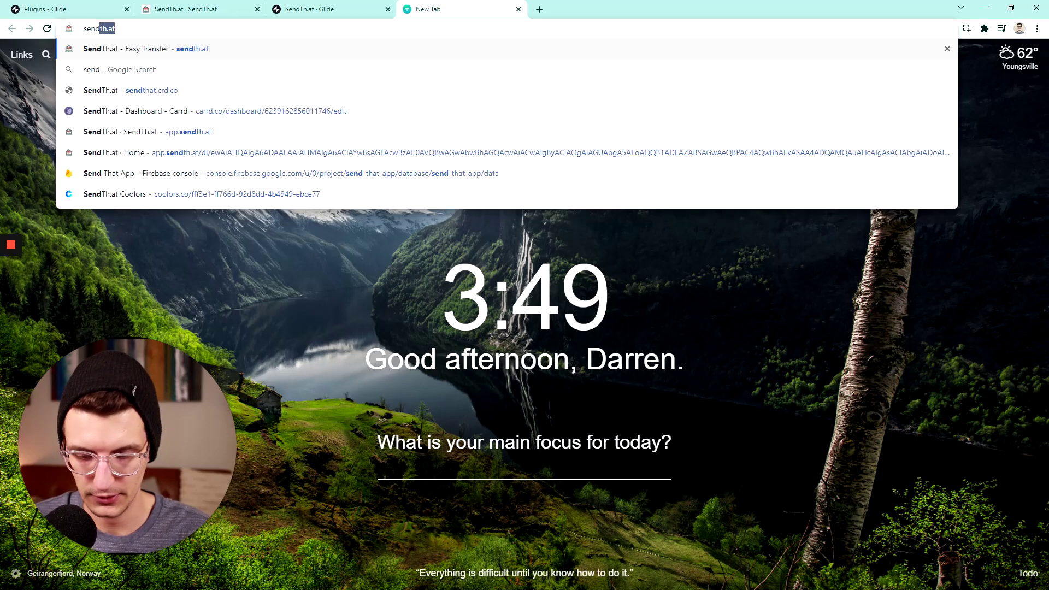
type(".at/FCWM")
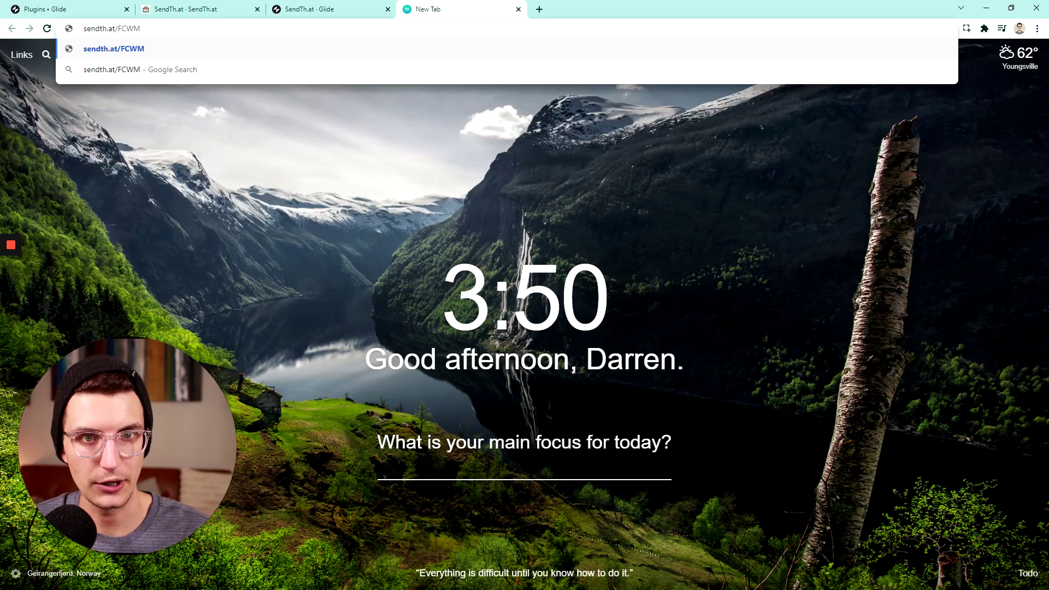
key("Return")
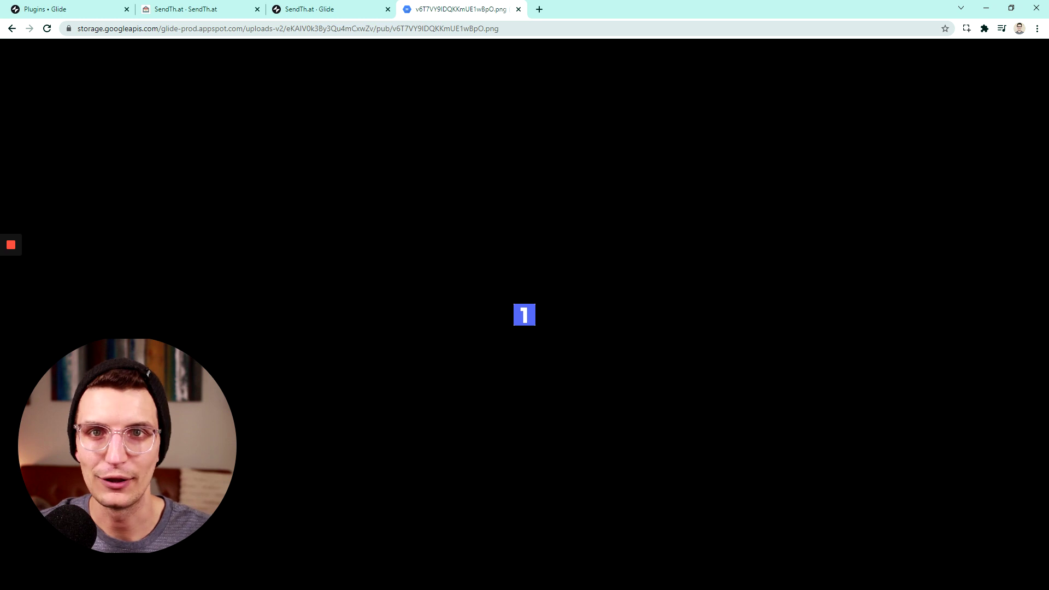
left_click(314, 9)
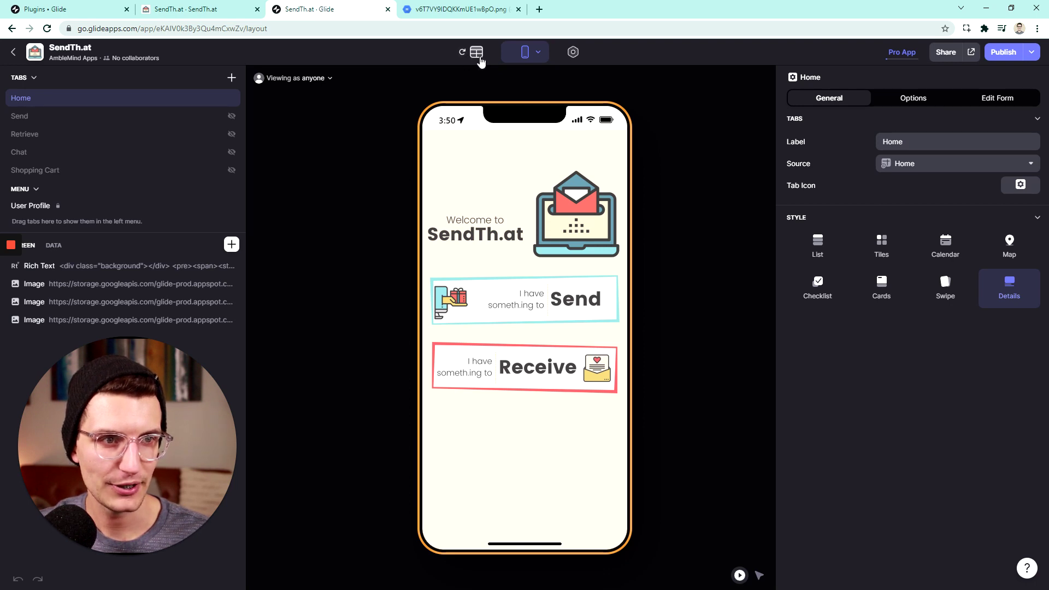
- Open the Uploads table in the Data editor and scroll right to its Receive URL column
left_click(477, 55)
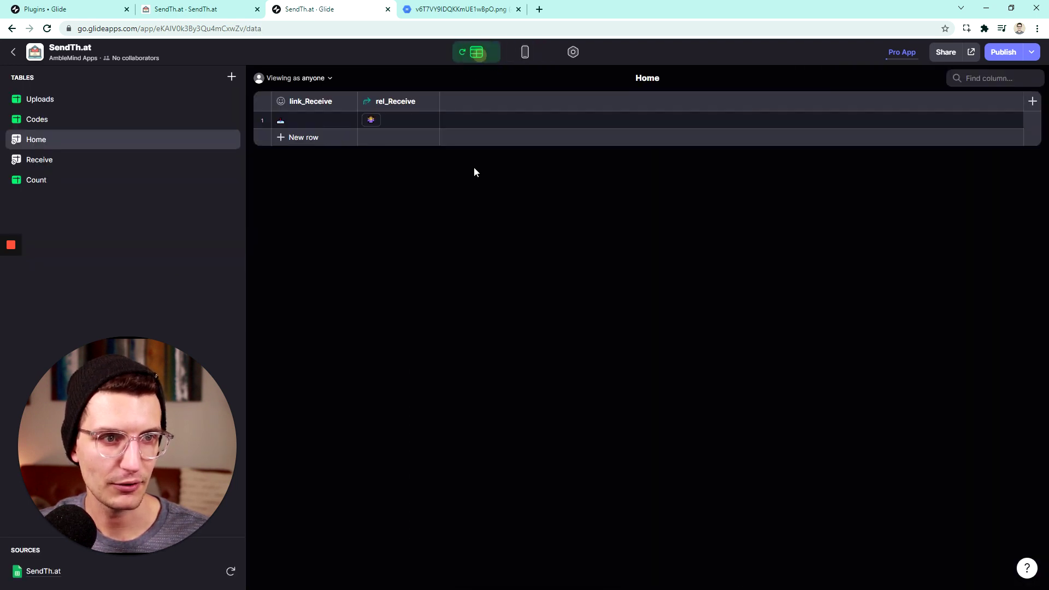
left_click(77, 99)
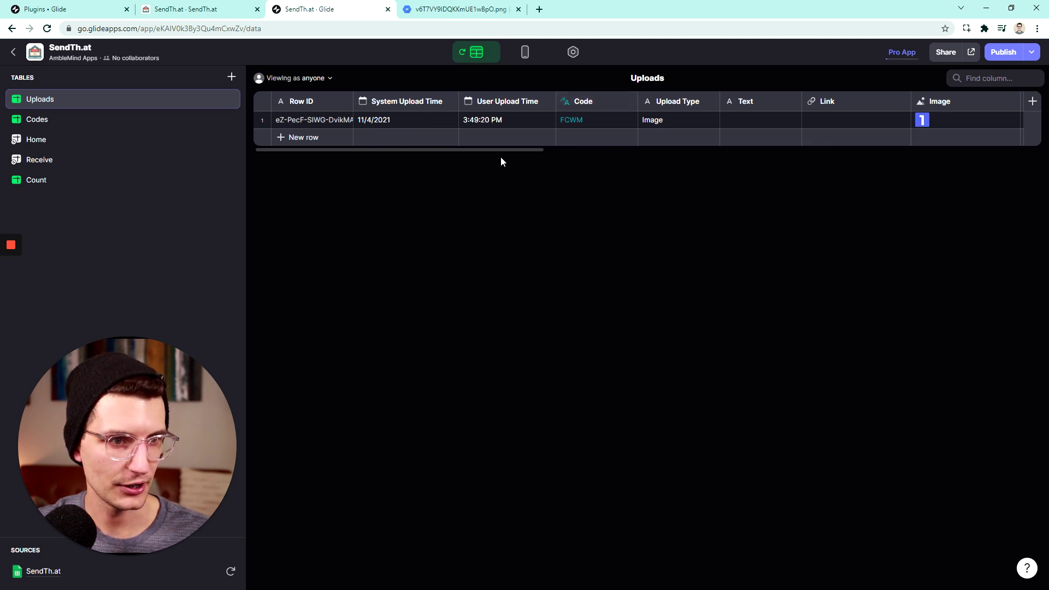
left_click_drag(501, 161, 1027, 158)
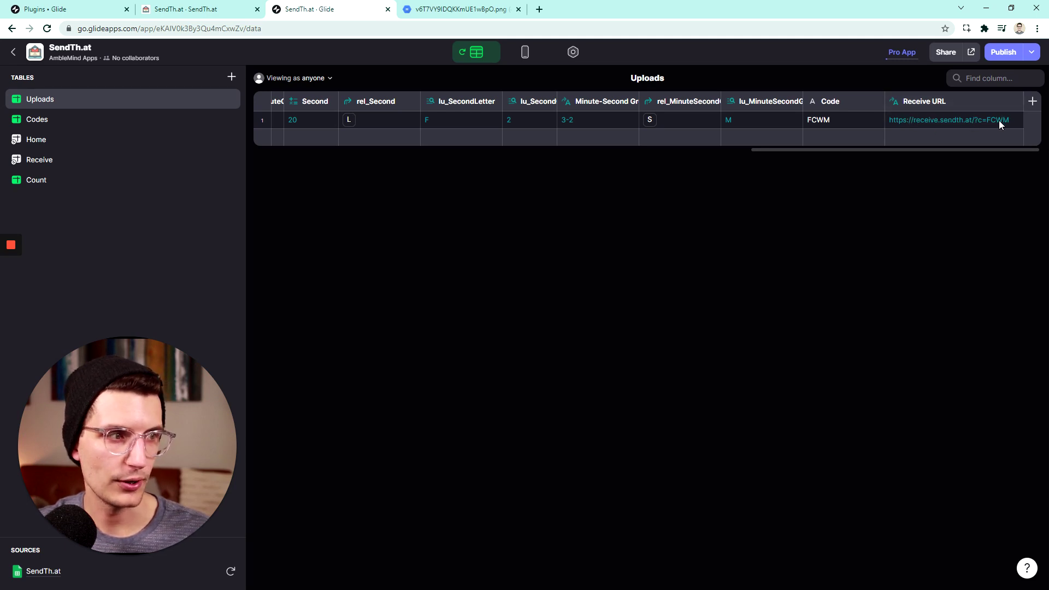
- Add an Image > QR Code column labelled 'QR Code' whose content is the Receive URL
left_click(1033, 101)
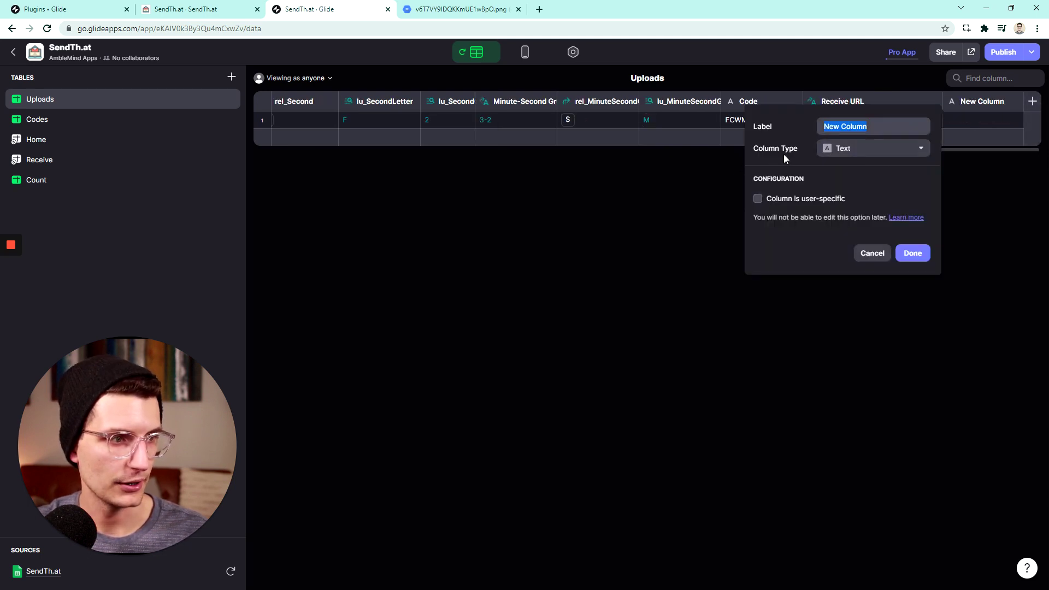
left_click(890, 146)
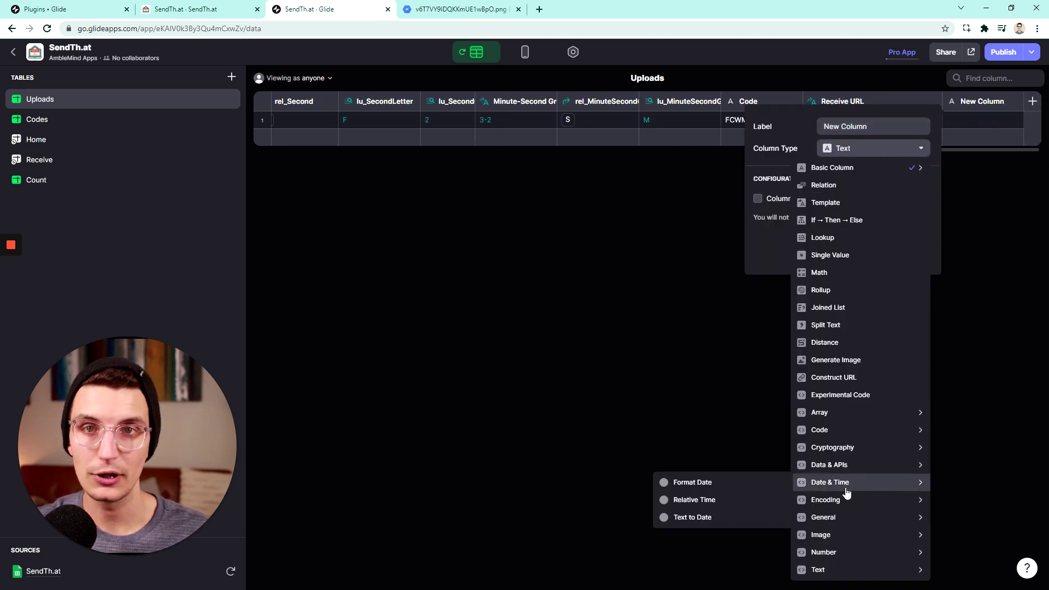
mouse_move(841, 422)
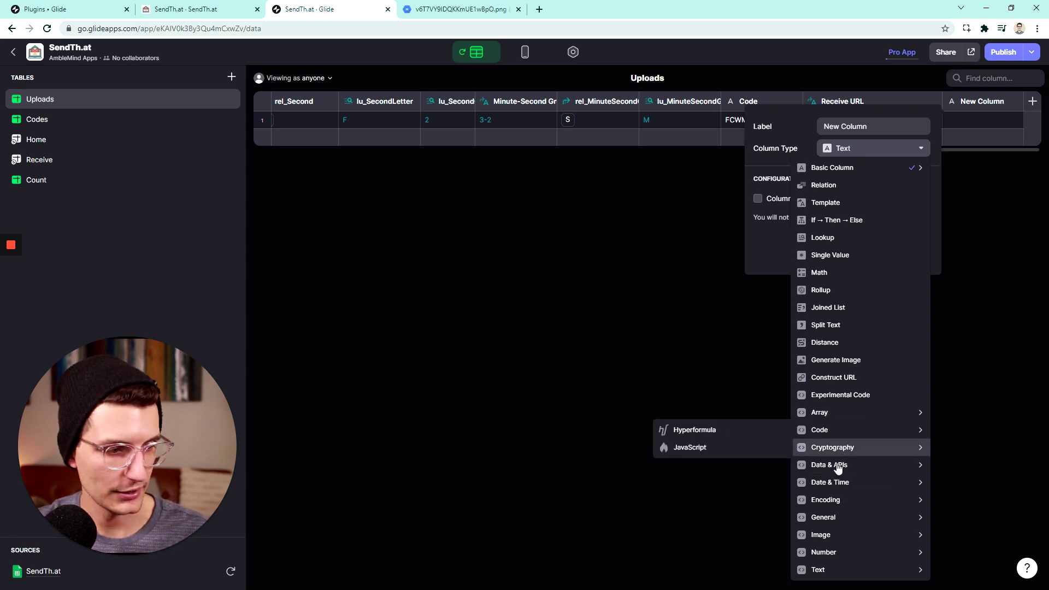
mouse_move(819, 536)
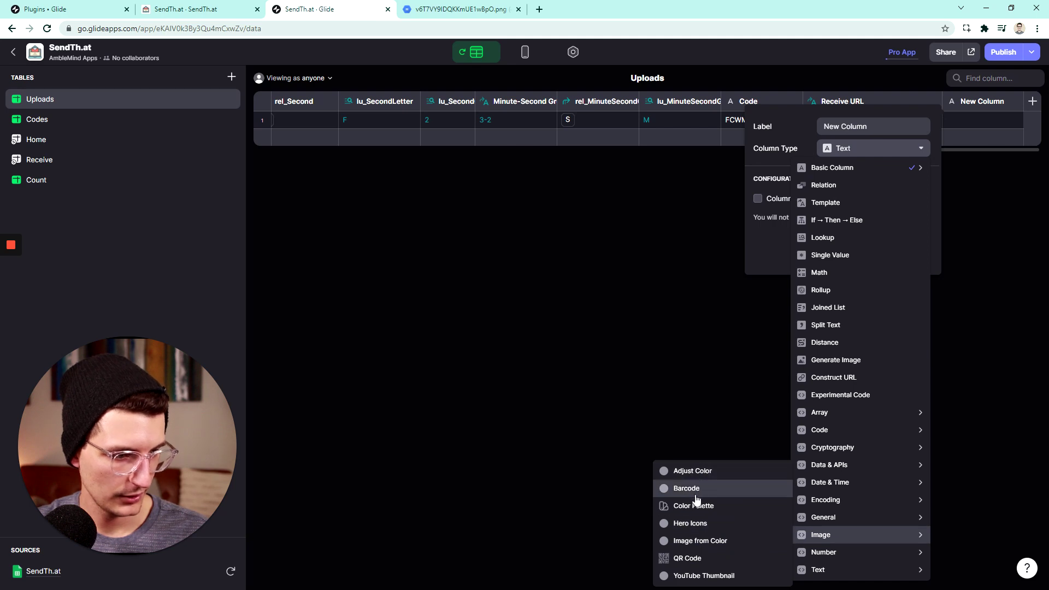
left_click(693, 564)
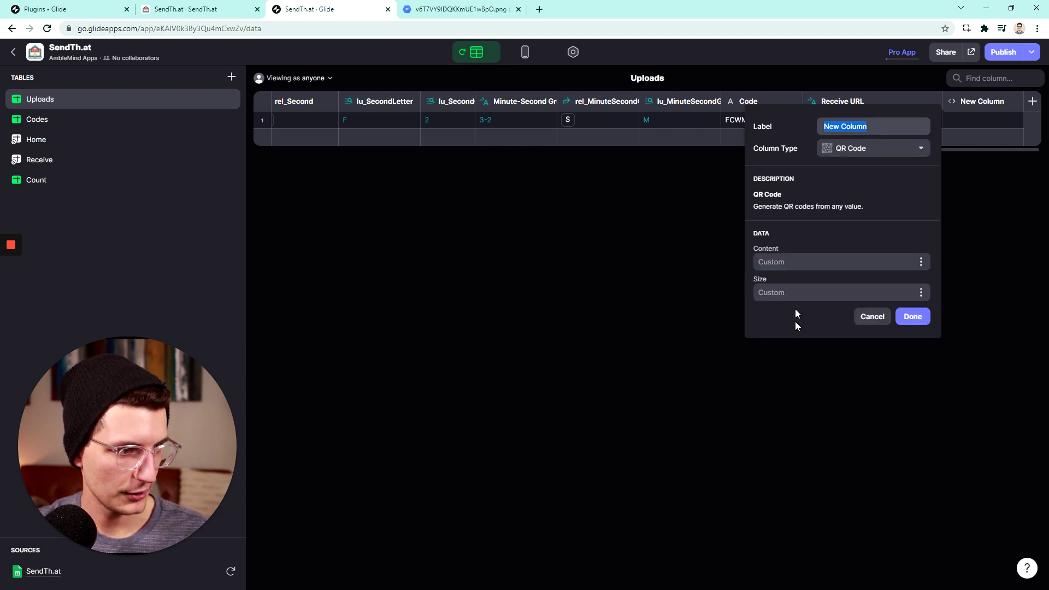
left_click(921, 265)
scroll(830, 437, "down", 8)
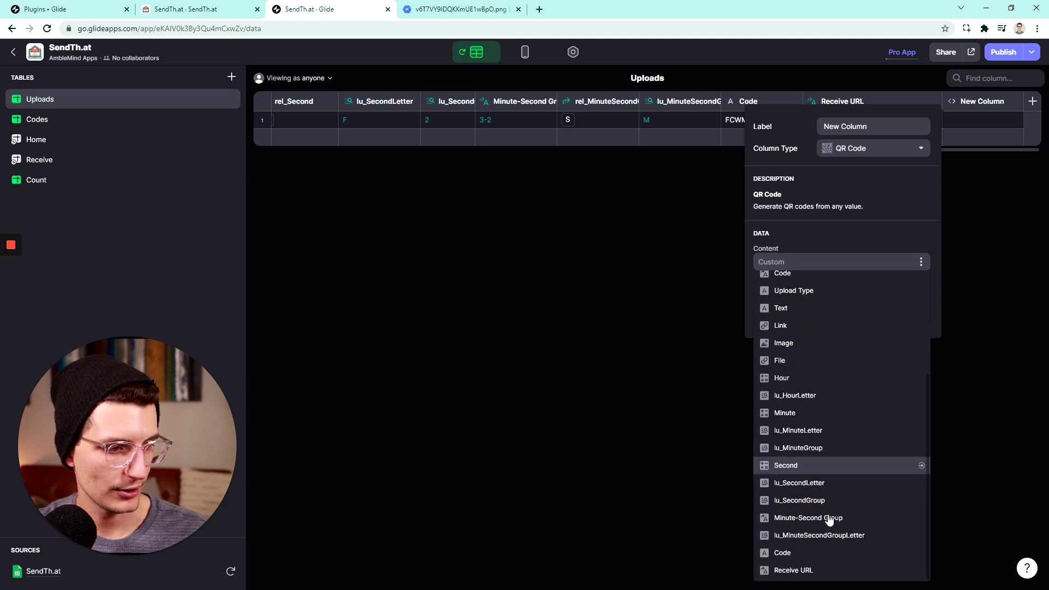
left_click(815, 566)
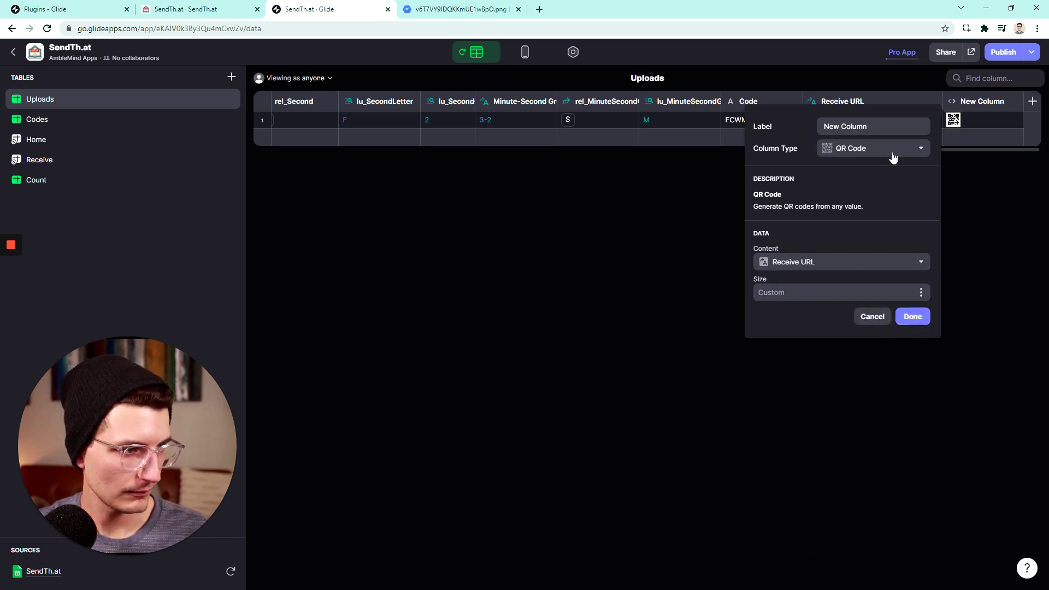
triple_click(892, 127)
type("QR Code")
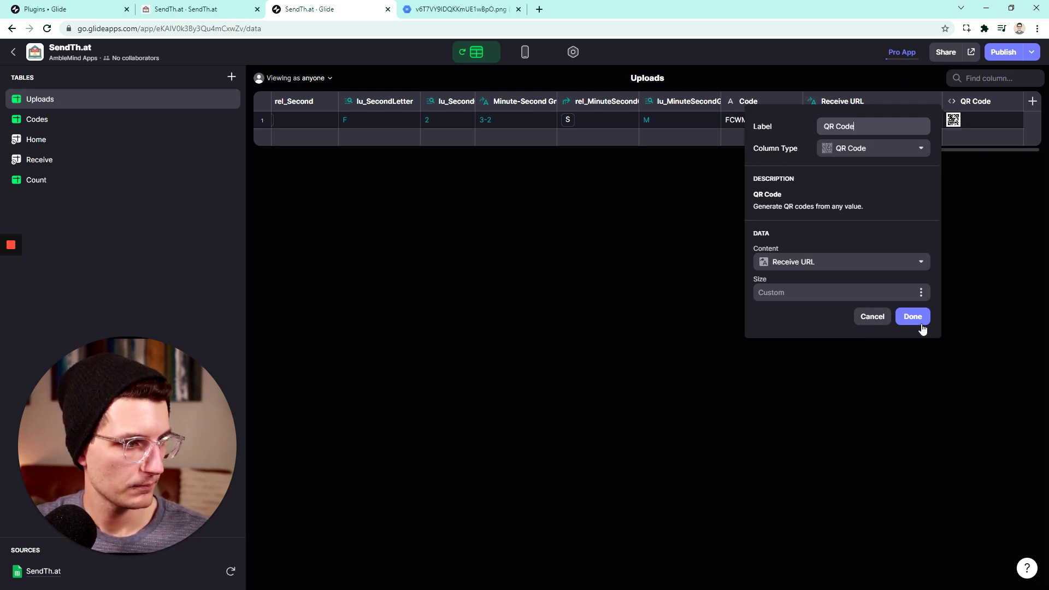
left_click(922, 327)
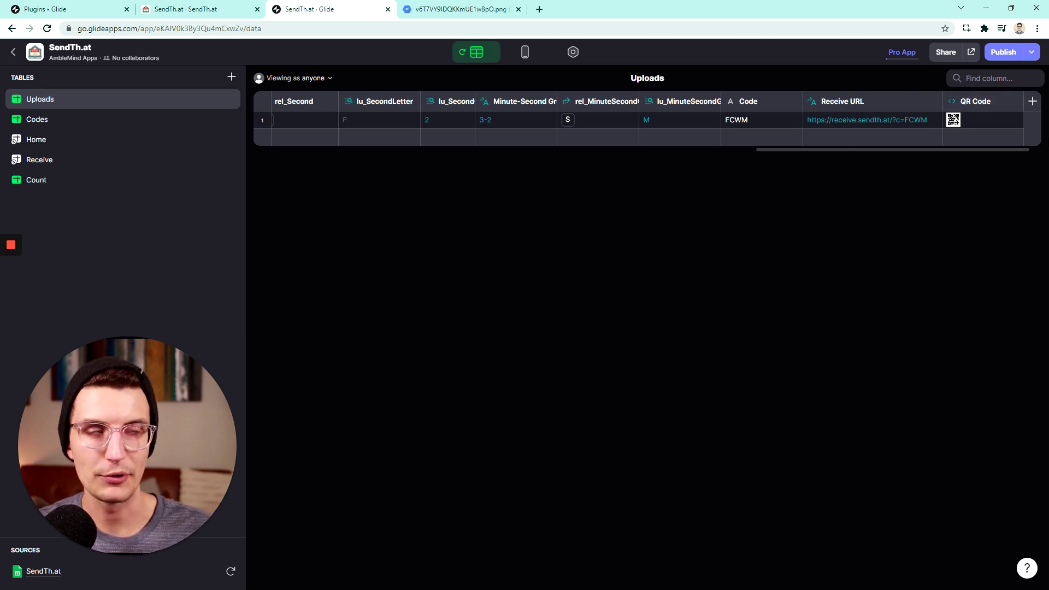
left_click(522, 52)
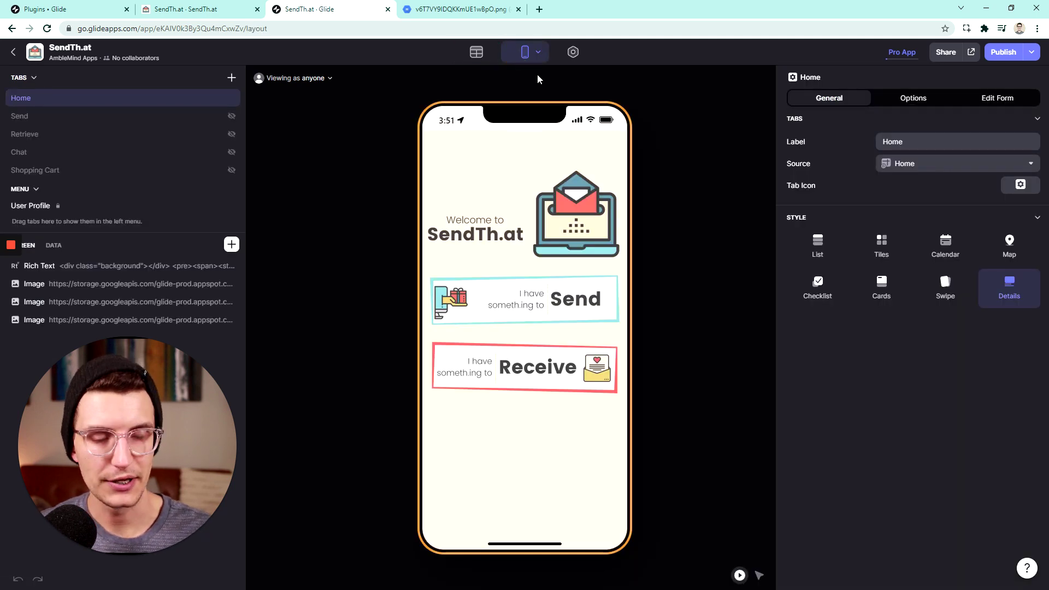
left_click(523, 307)
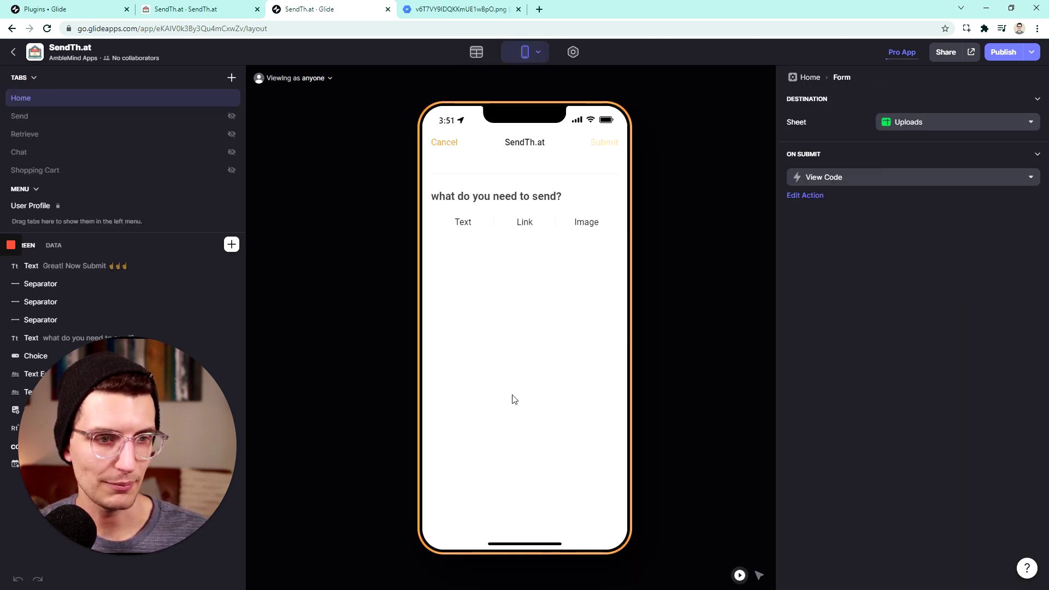
left_click(463, 222)
left_click(462, 278)
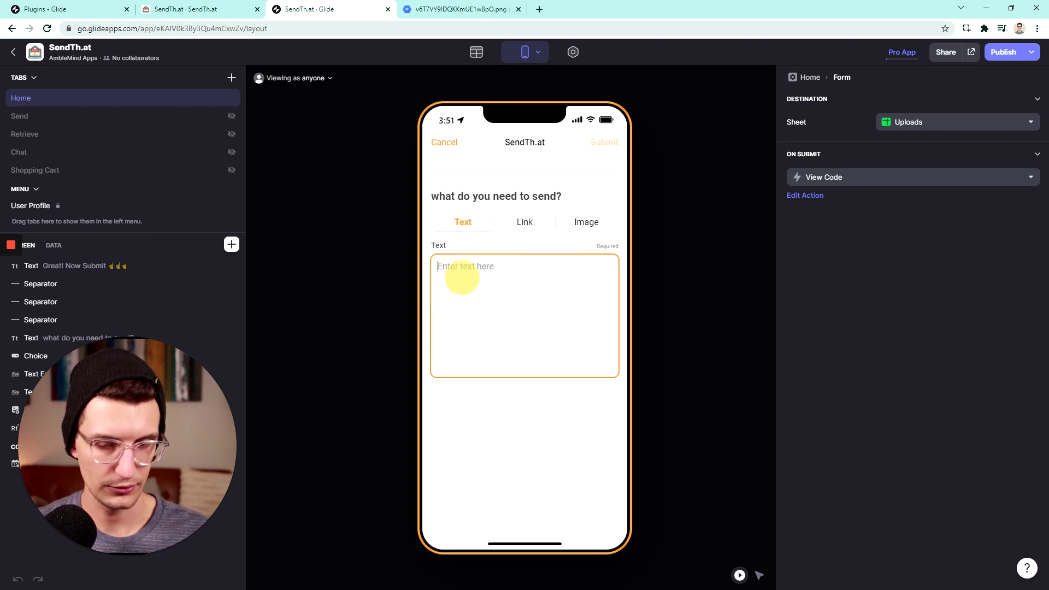
key("super+period")
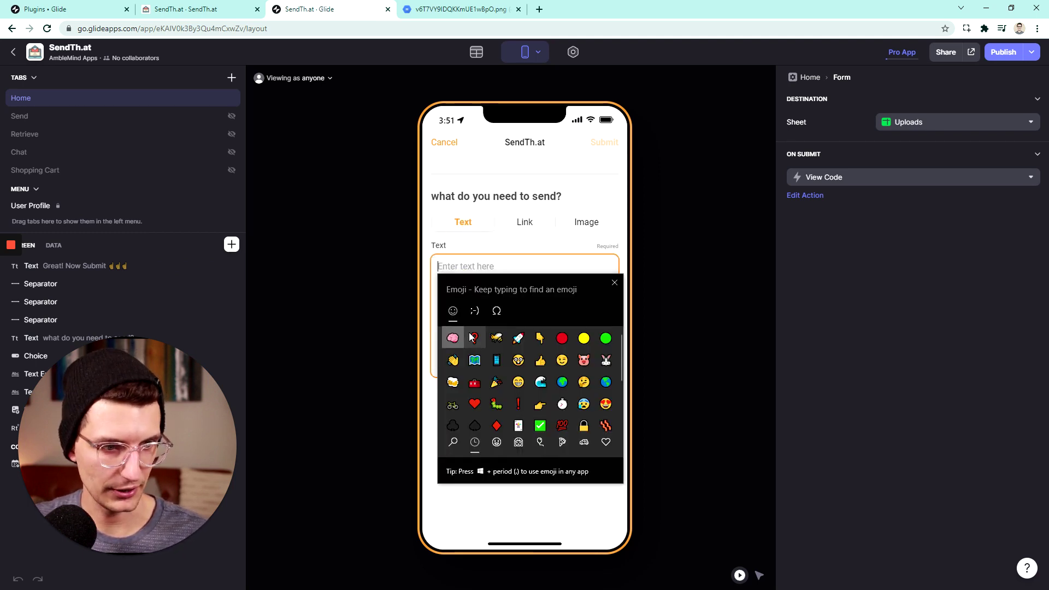
key("Return")
left_click(435, 402)
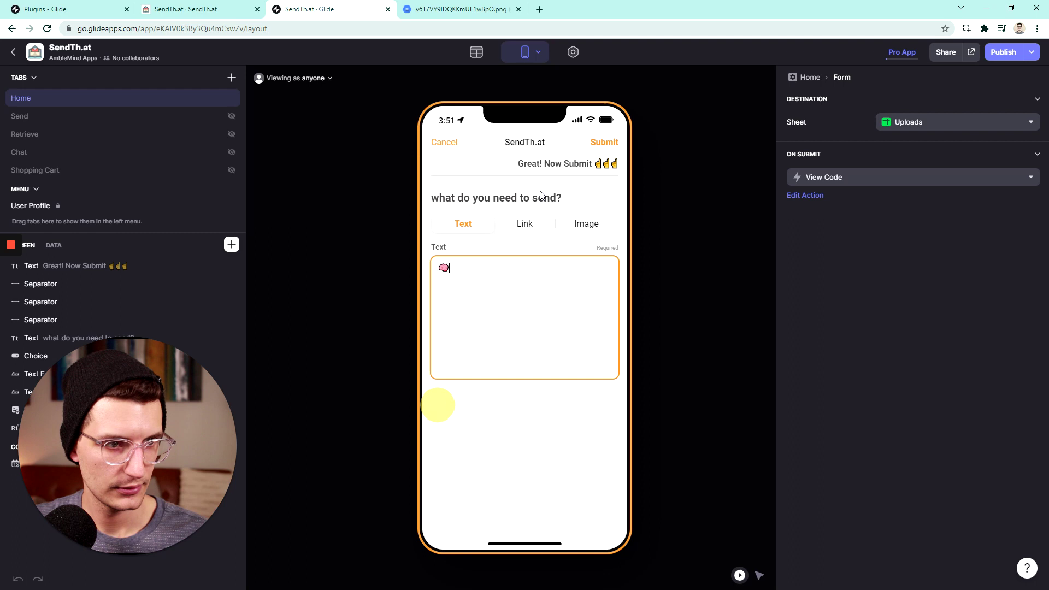
left_click(604, 141)
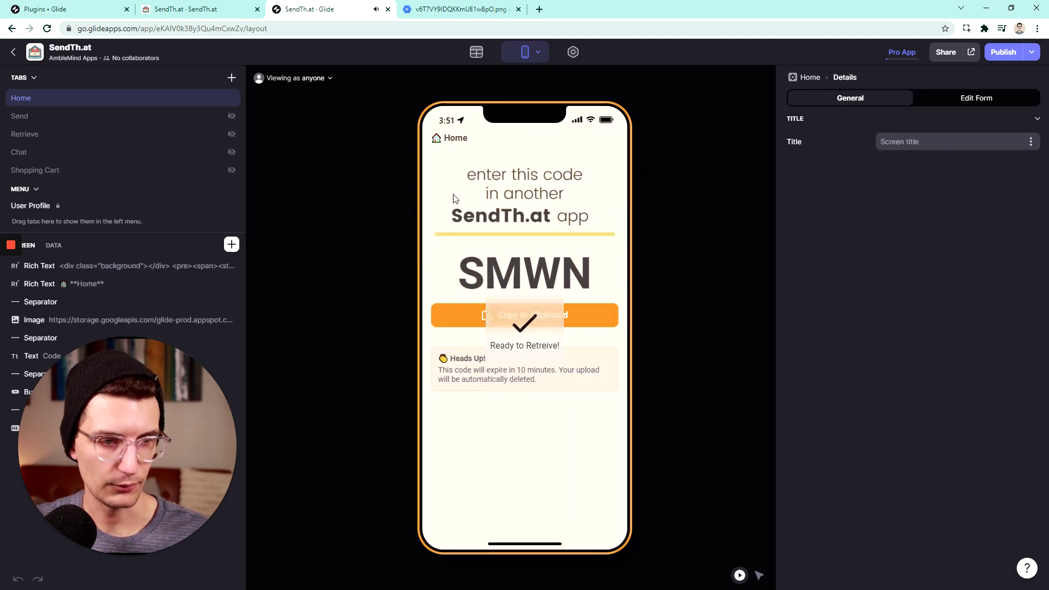
left_click_drag(173, 429, 334, 460)
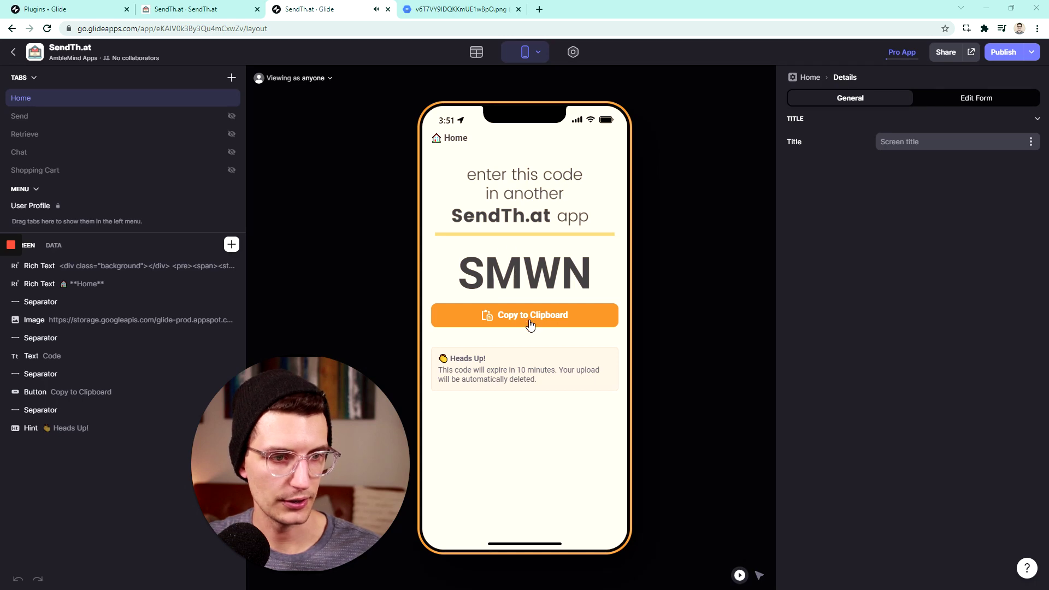
left_click_drag(336, 425, 720, 399)
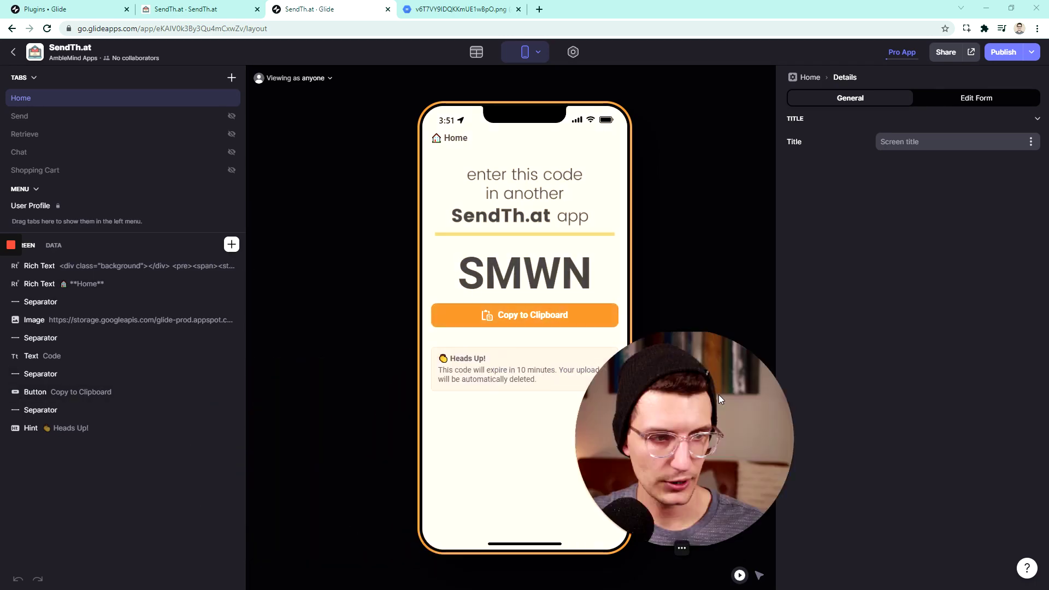
- Add an Image component to the Home screen just below the Copy to Clipboard button
left_click(232, 245)
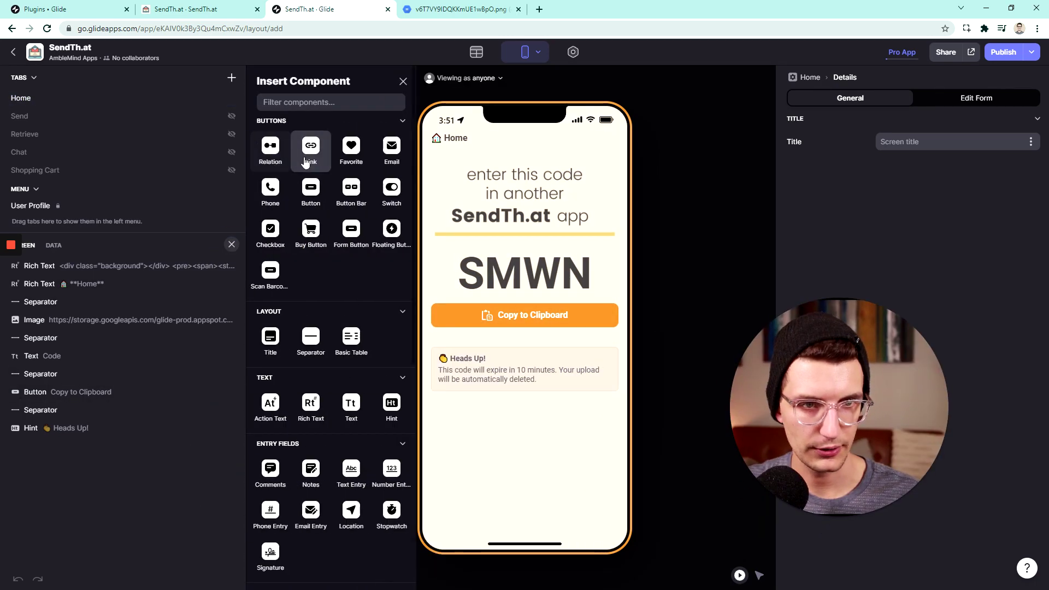
type("imag")
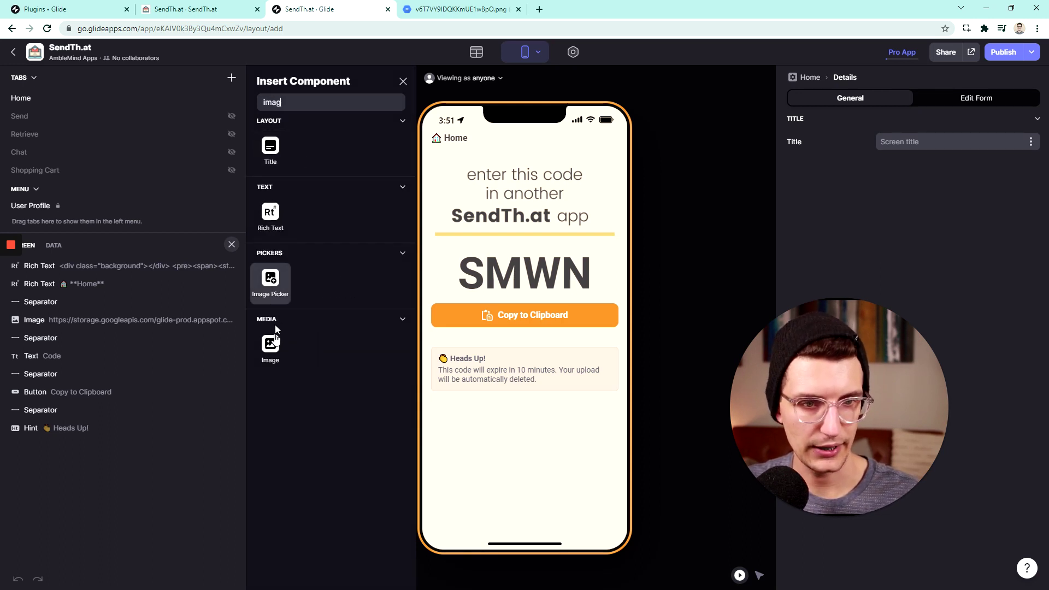
left_click(270, 344)
left_click(76, 446)
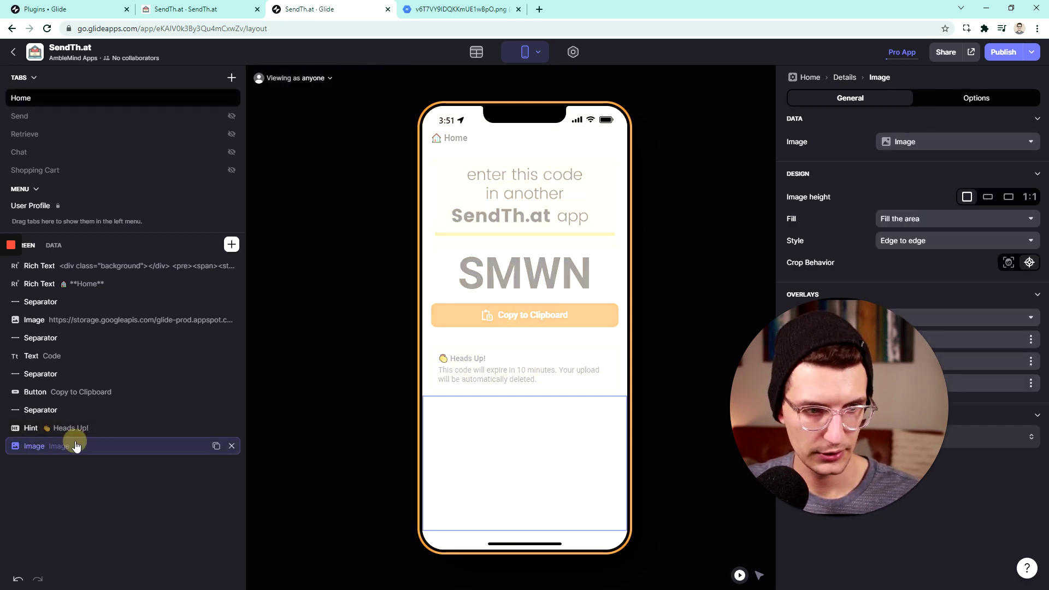
left_click_drag(77, 446, 79, 407)
- Set the image source to QR Code, height 3:1, and fill to Show the whole image
left_click(920, 143)
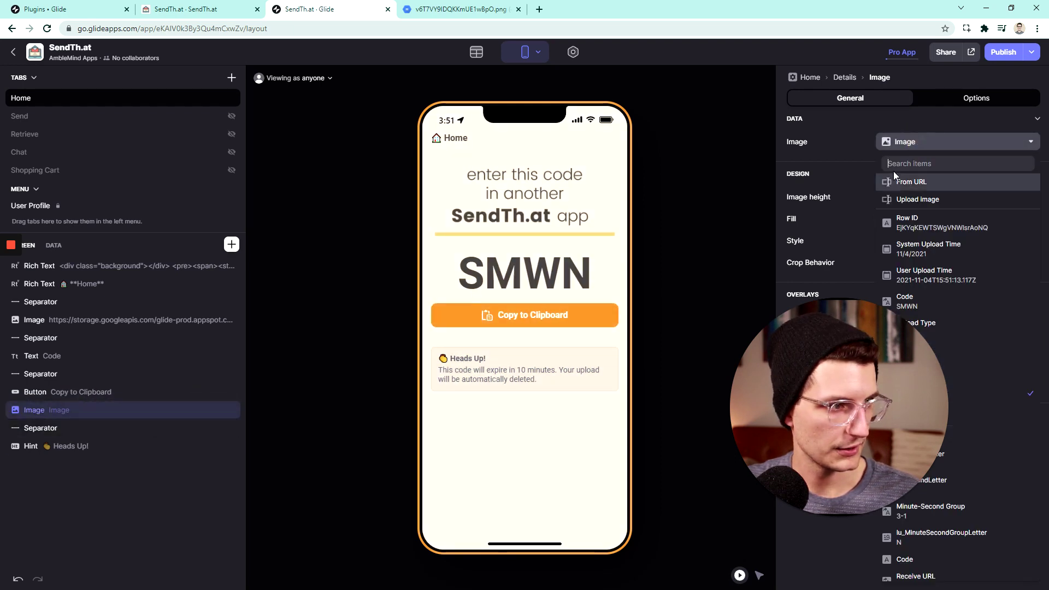
scroll(978, 382, "down", 1)
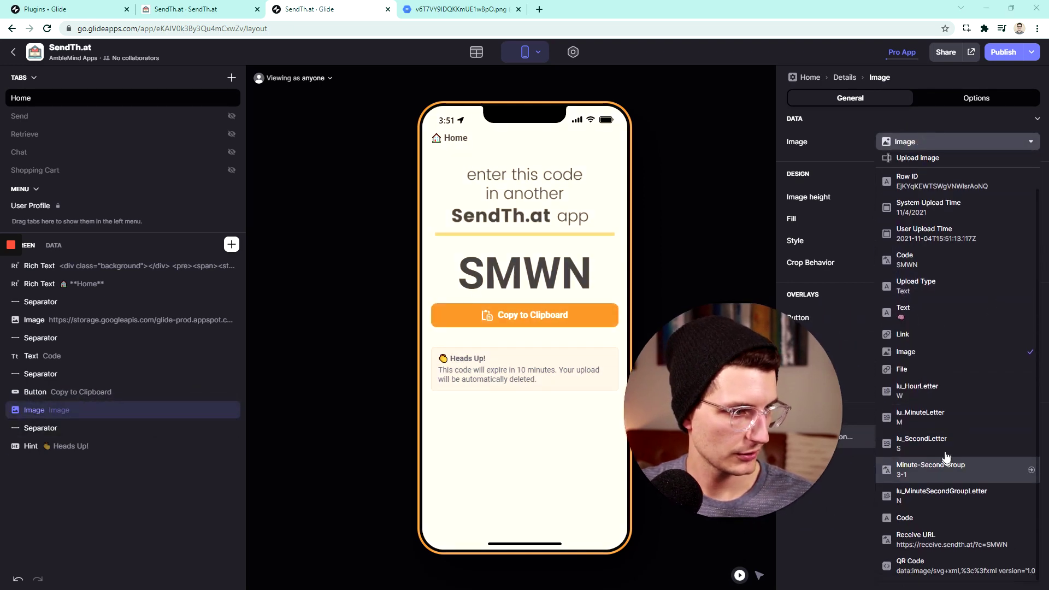
left_click(929, 568)
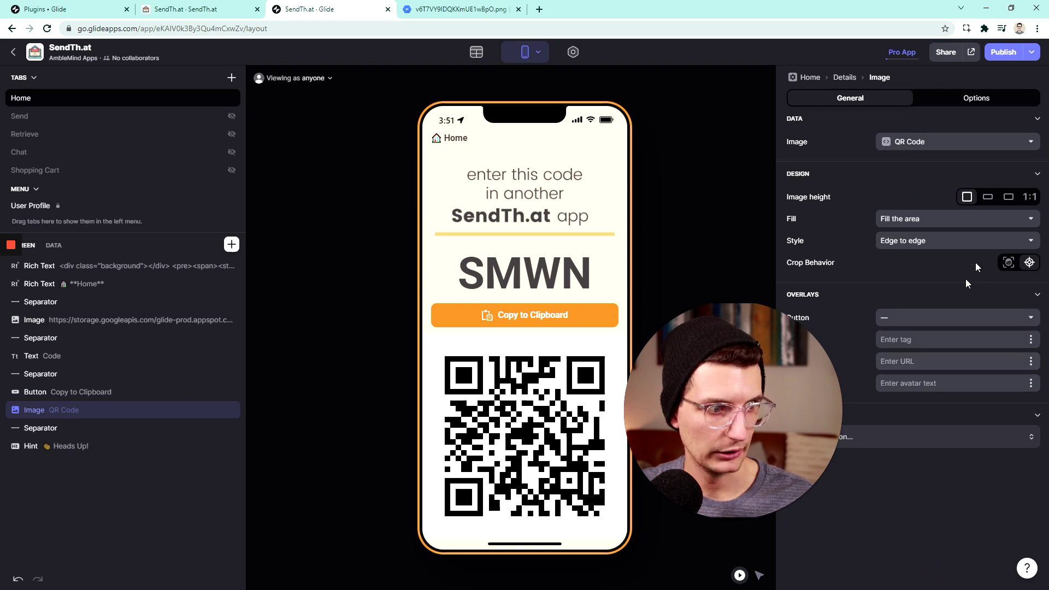
left_click(988, 198)
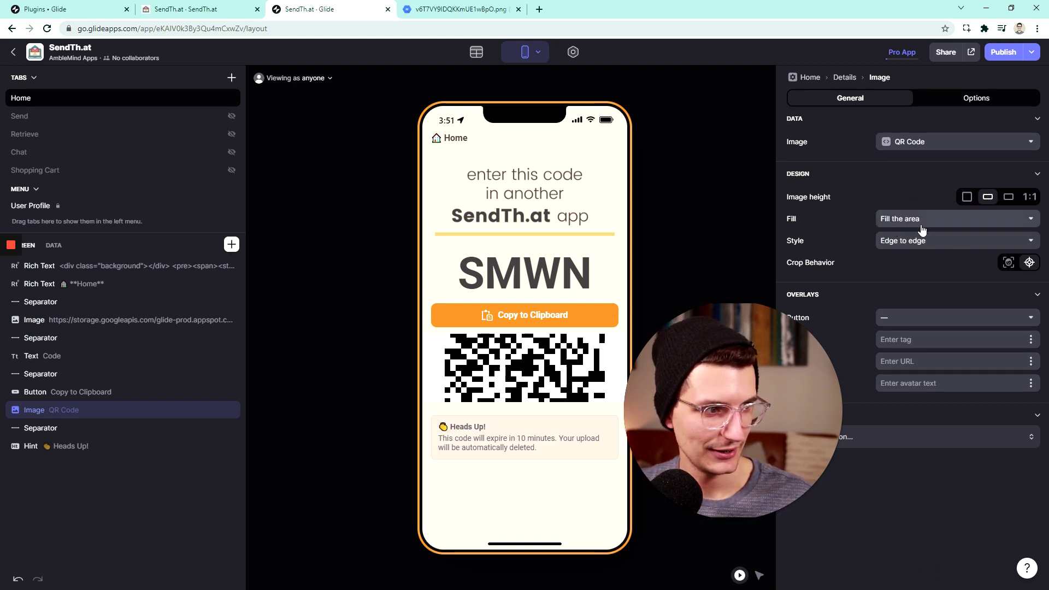
left_click(902, 221)
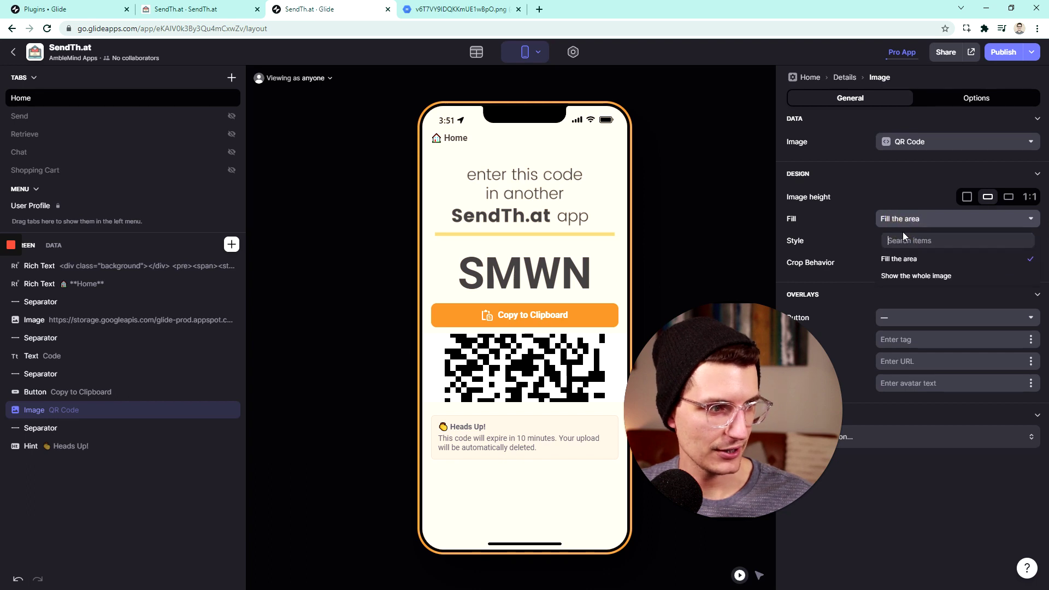
left_click(907, 276)
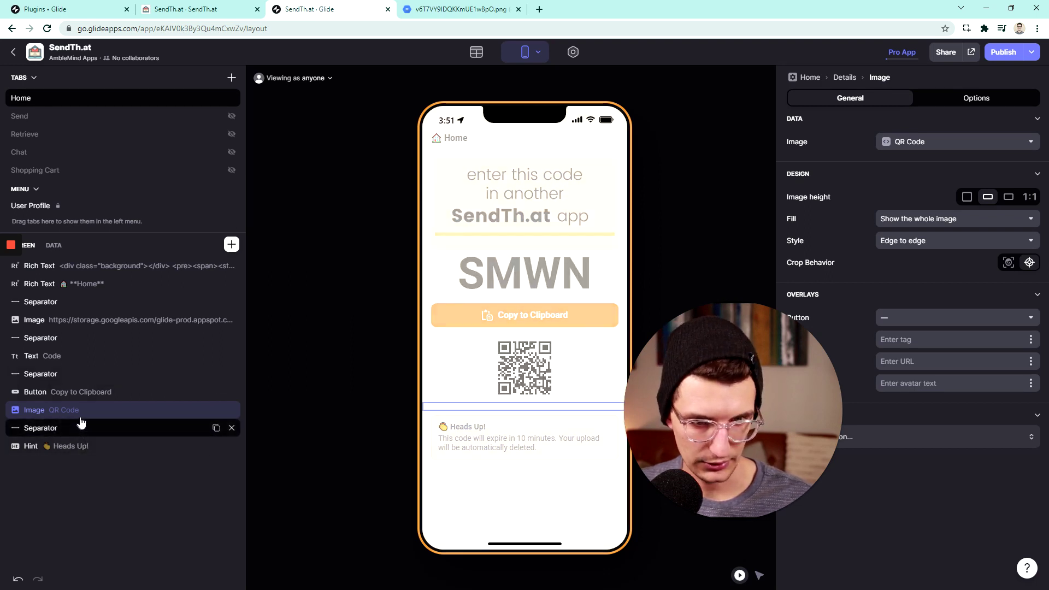
- Add a Rich Text component and place it directly above the QR code image
left_click(232, 244)
type("text")
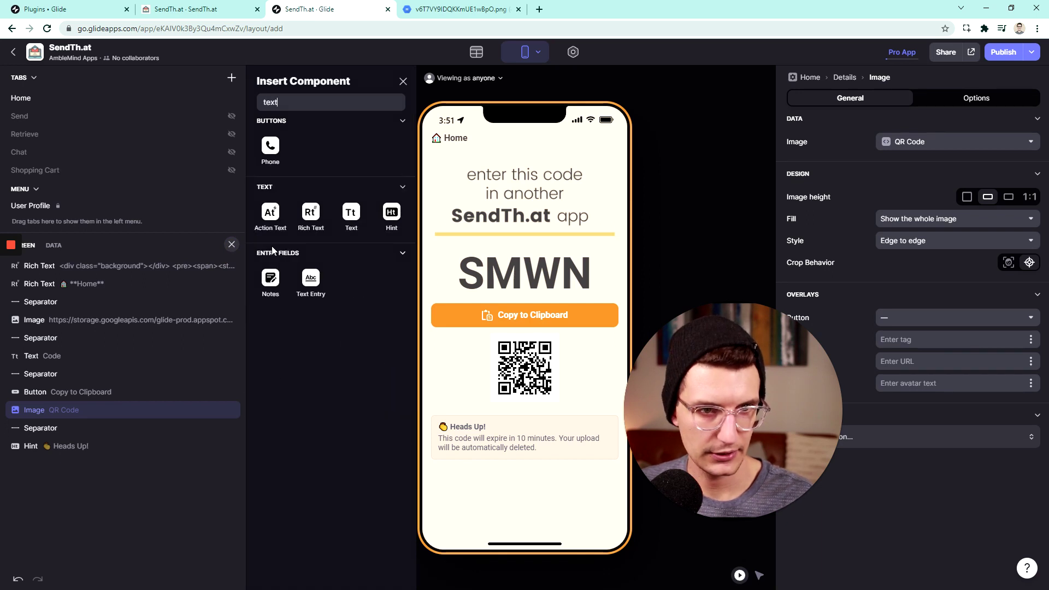
left_click(310, 214)
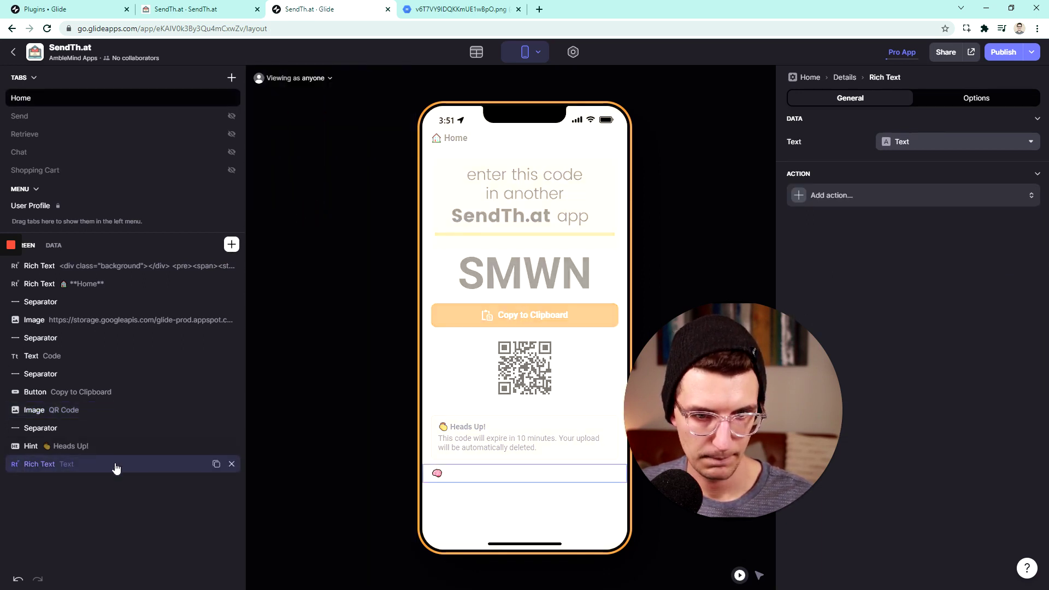
left_click_drag(115, 464, 127, 404)
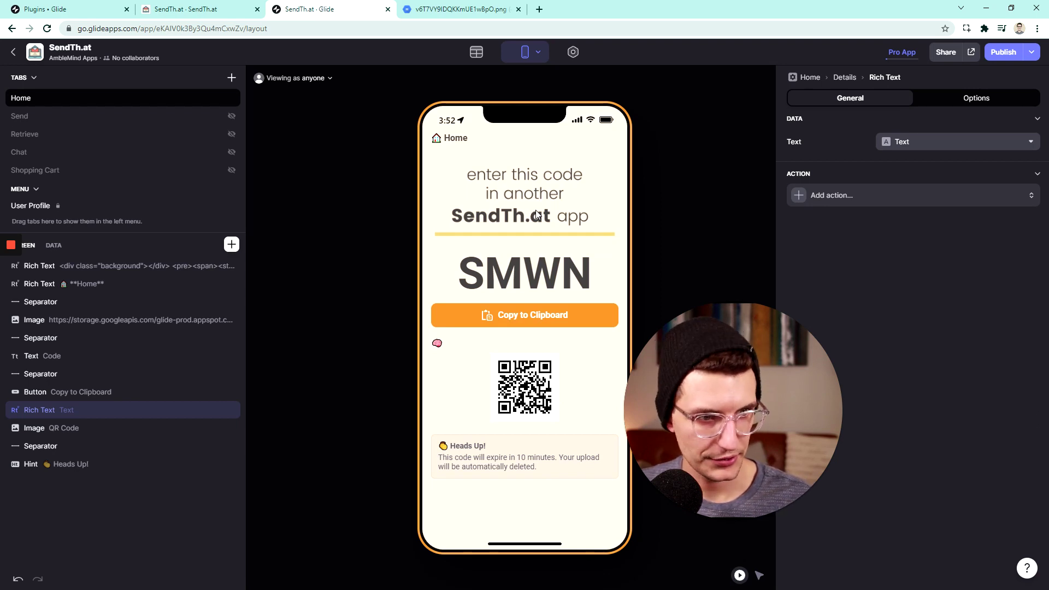
- Set its custom text to 'or scan this code 👇👇👇', prefixed with a <center> tag
left_click(904, 145)
left_click(898, 180)
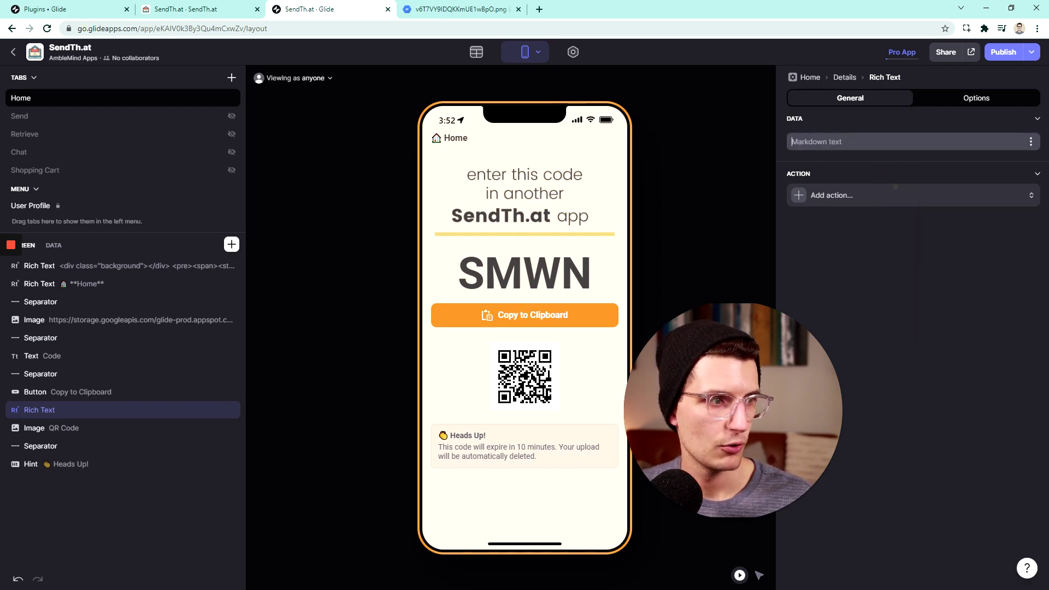
left_click(904, 141)
type("or")
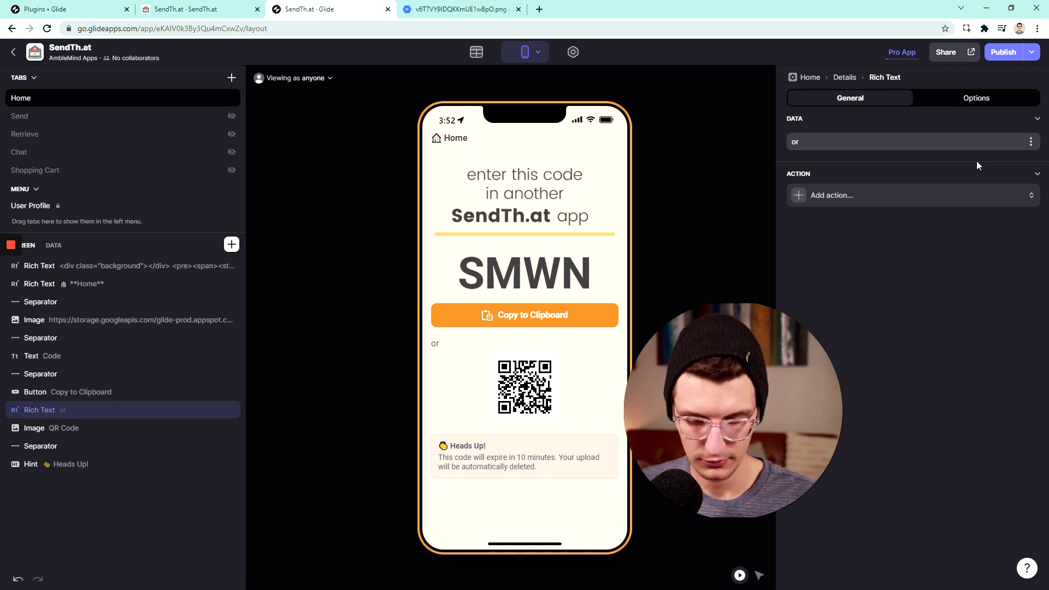
type(" scan this code")
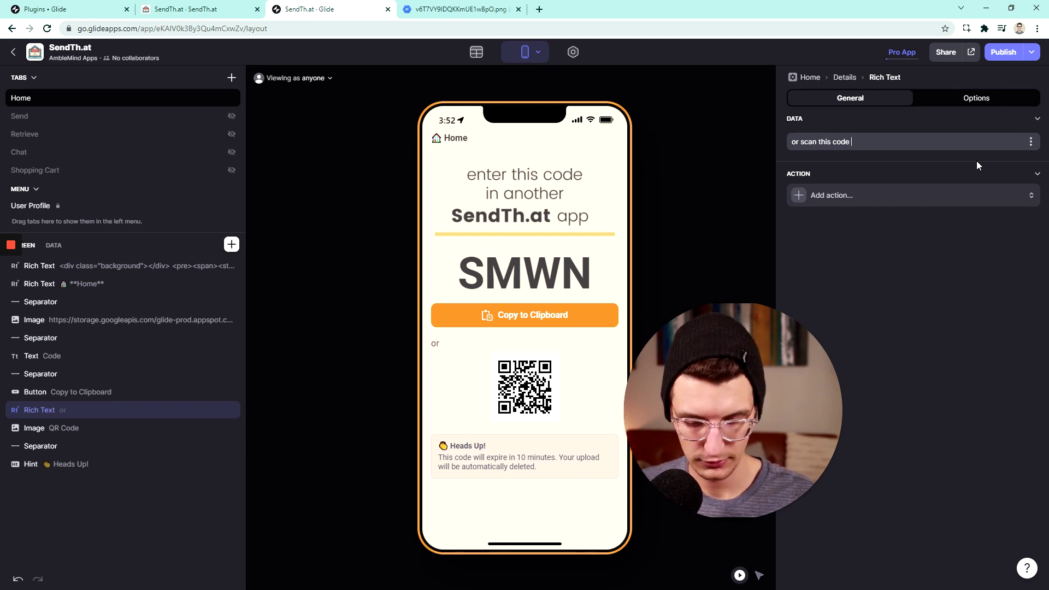
key("super+period")
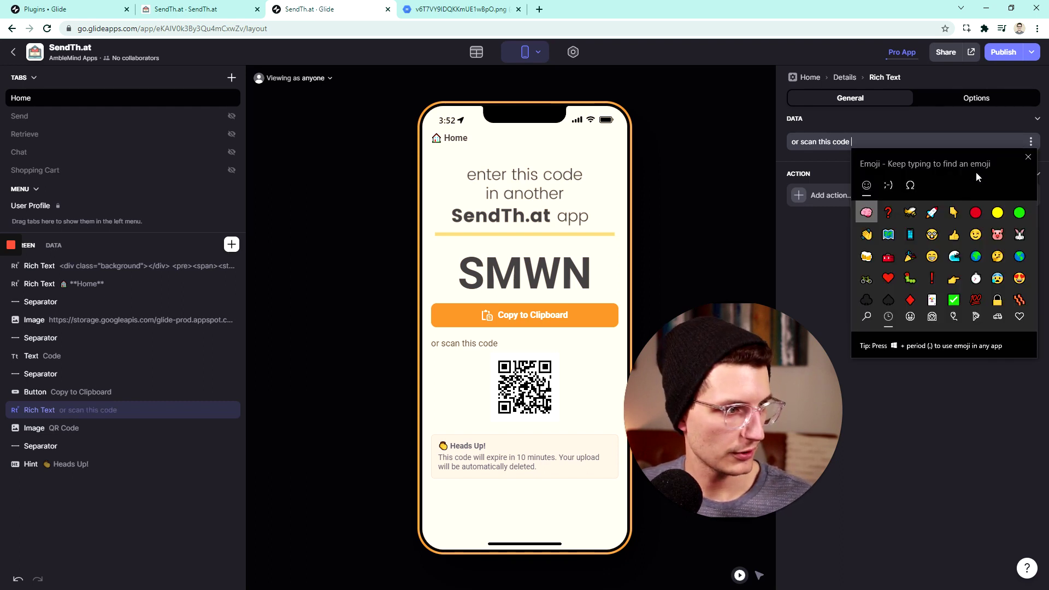
left_click(954, 212)
left_click(954, 212)
left_click(954, 212)
key("Escape")
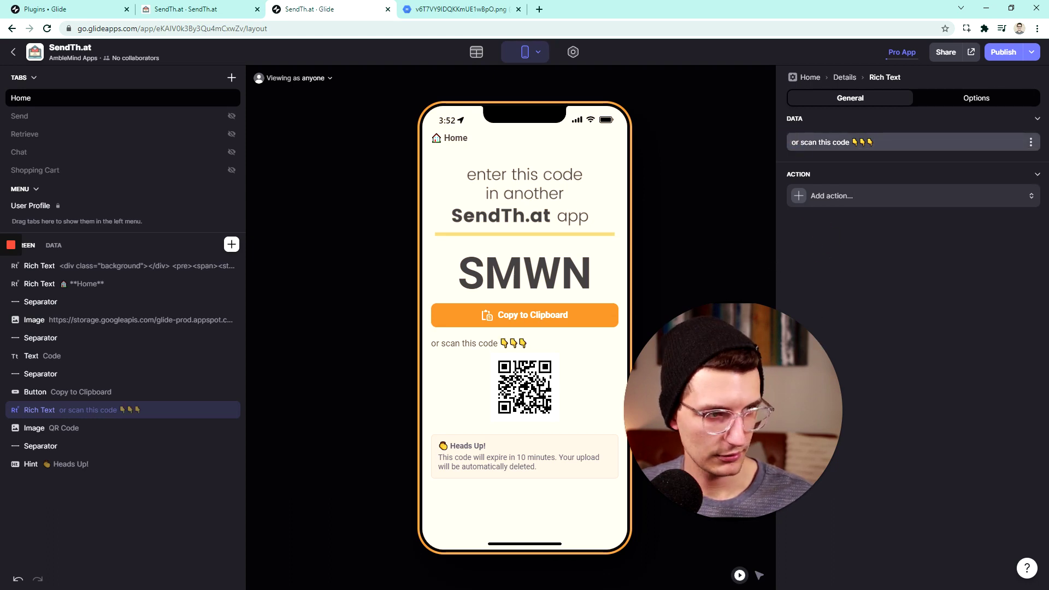
key("Return")
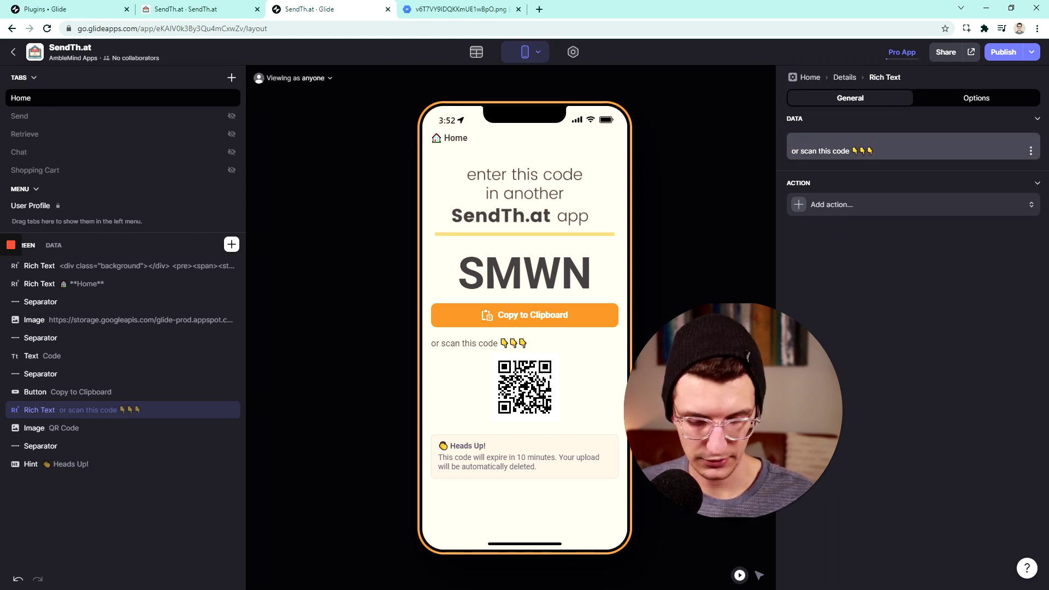
type("<ce")
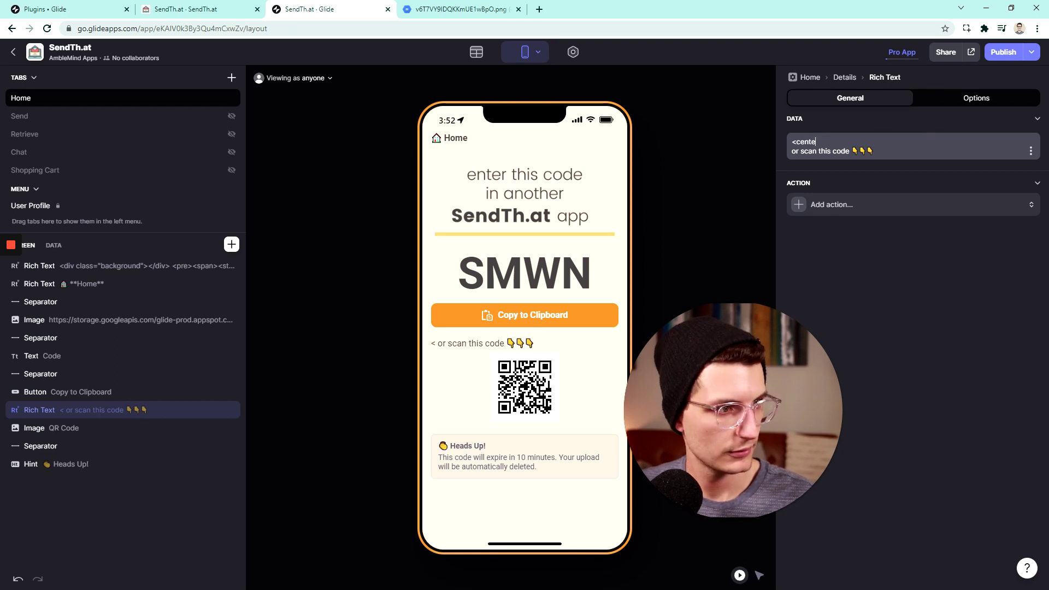
type("nter>")
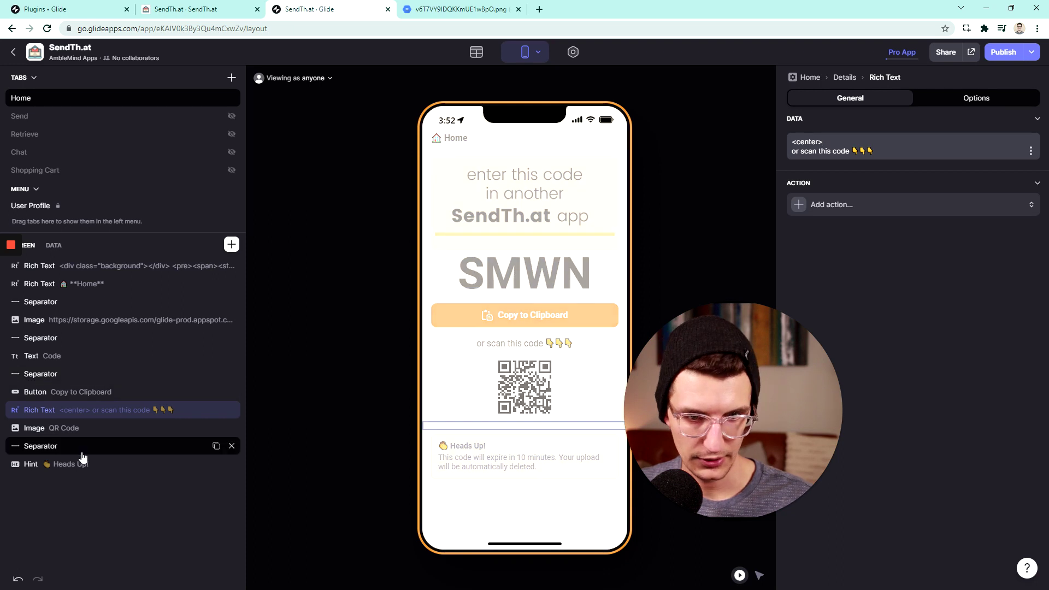
- Place Small separators above and below the QR code image
left_click_drag(90, 442, 89, 427)
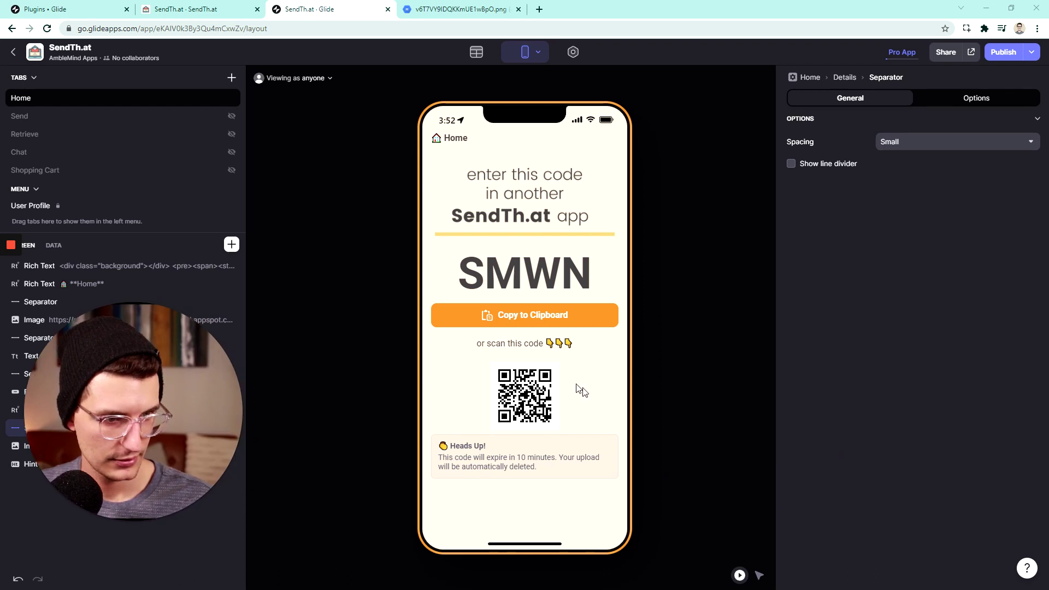
left_click_drag(168, 376, 343, 318)
left_click_drag(297, 364, 349, 362)
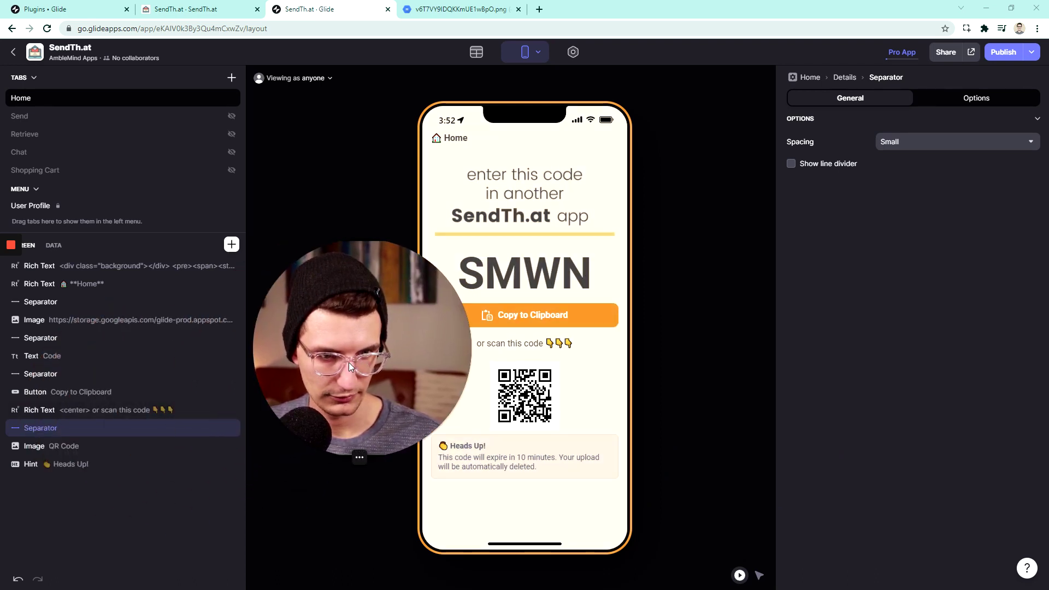
left_click(215, 428)
left_click_drag(152, 449, 100, 469)
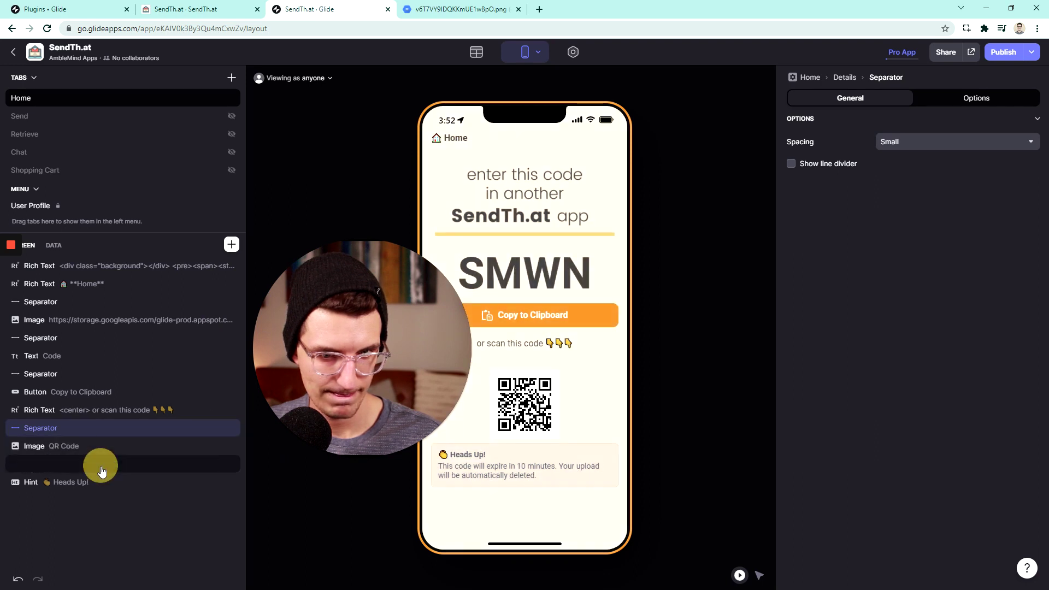
left_click_drag(342, 359, 115, 414)
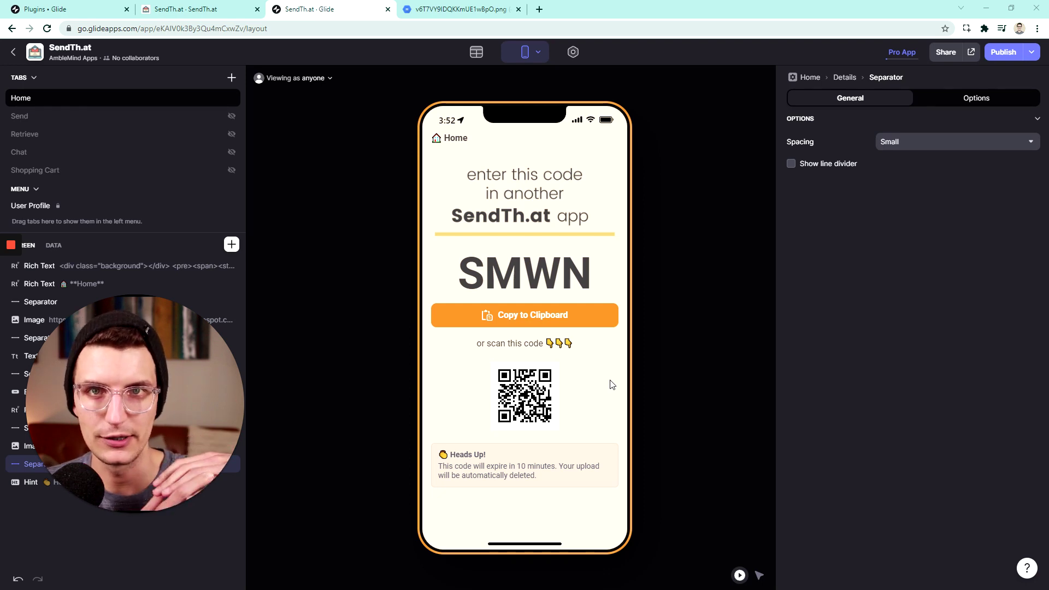
- Publish the changes to all users and switch to the published SendTh.at app tab
left_click(1001, 53)
left_click(624, 352)
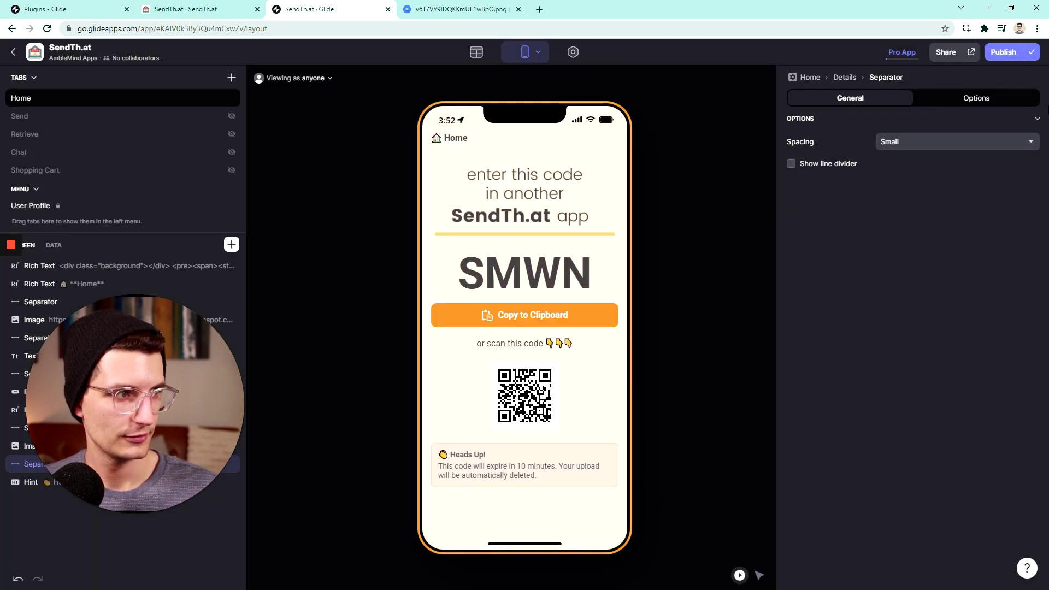
left_click(220, 13)
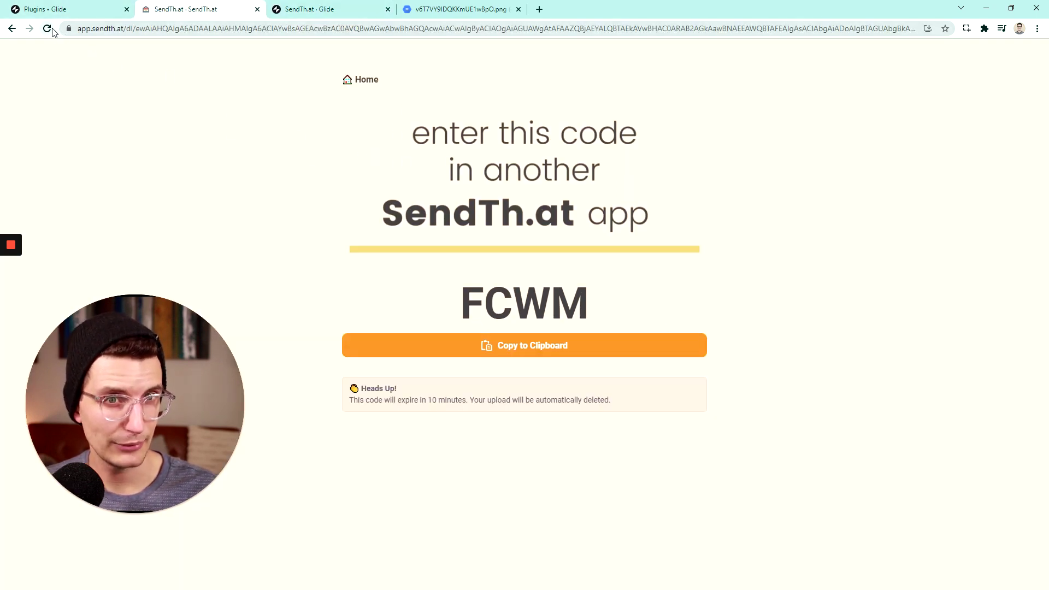
- Reload the published SendTh.at app to show the updated Home screen
left_click(48, 30)
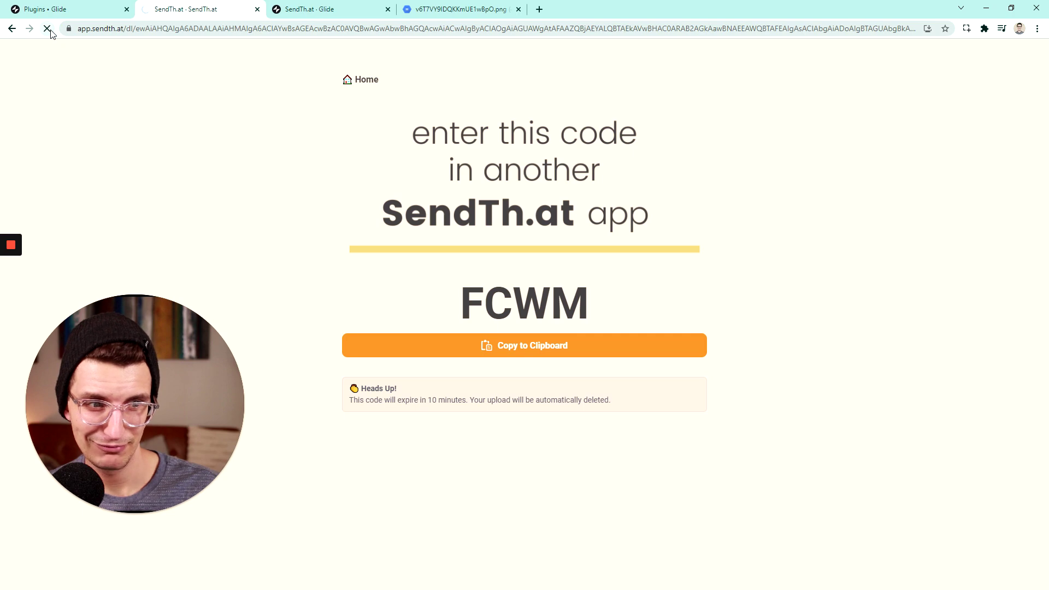